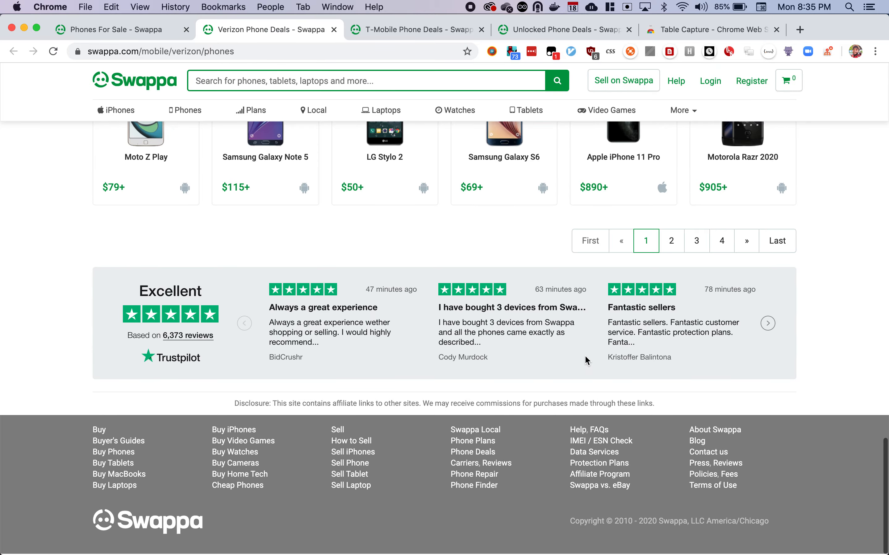
Step: Launch the Table Capture workshop for the Google Pixel 3 listing on the Verizon Phones page
{"action": "scroll", "coordinate": [525, 282], "scroll_direction": "up", "scroll_amount": 15}
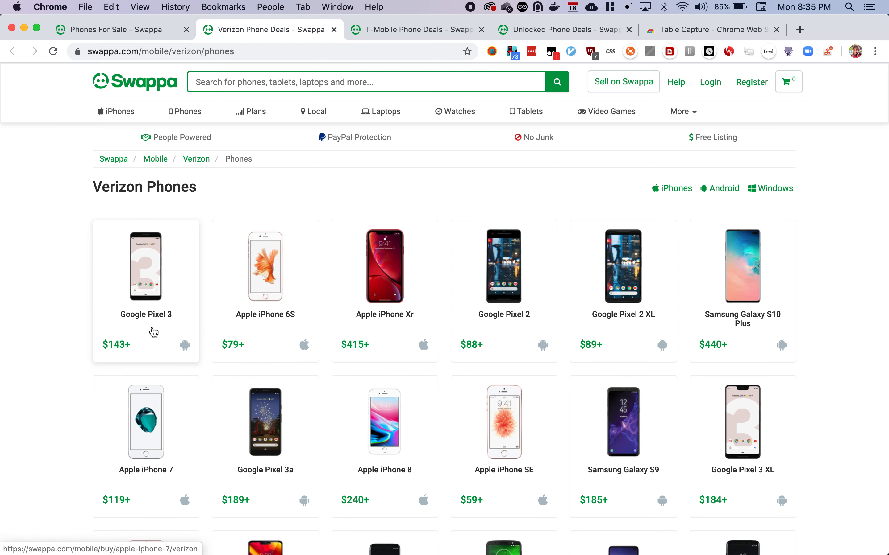
{"action": "right_click", "coordinate": [188, 278]}
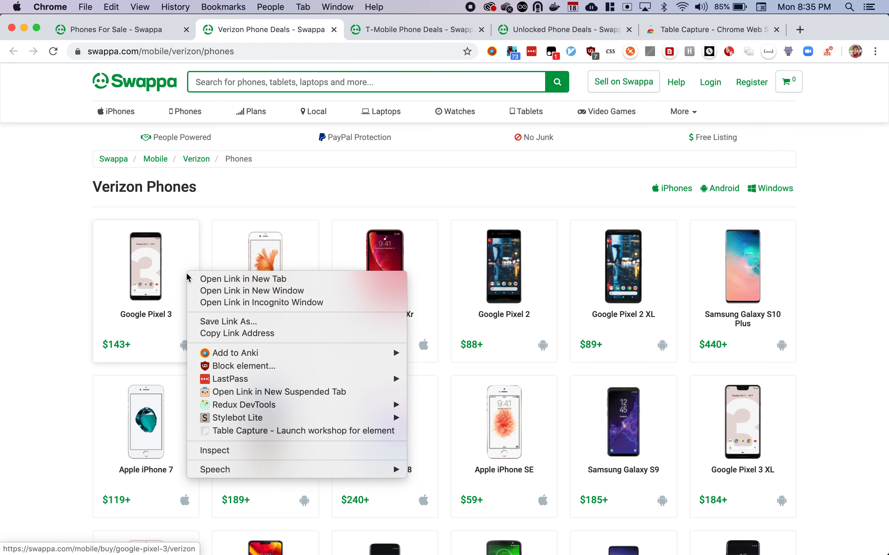
{"action": "left_click", "coordinate": [276, 433]}
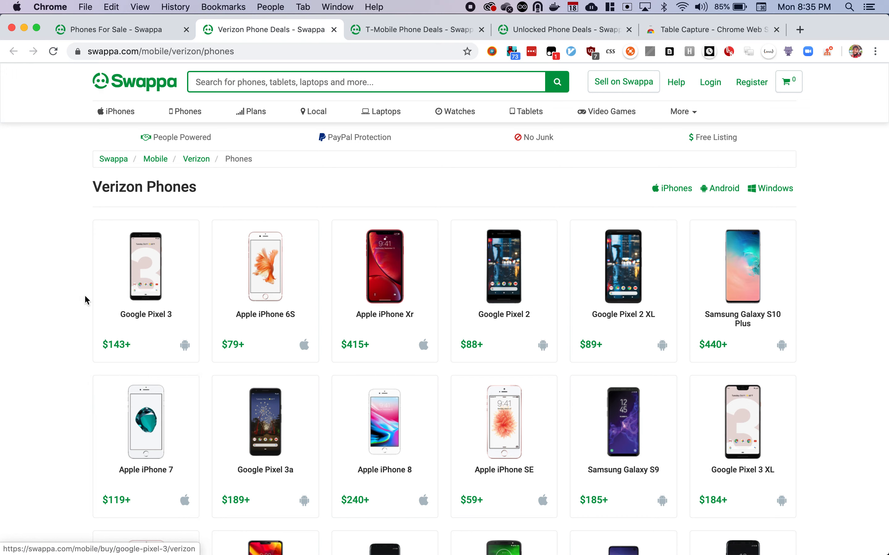
{"action": "right_click", "coordinate": [170, 270]}
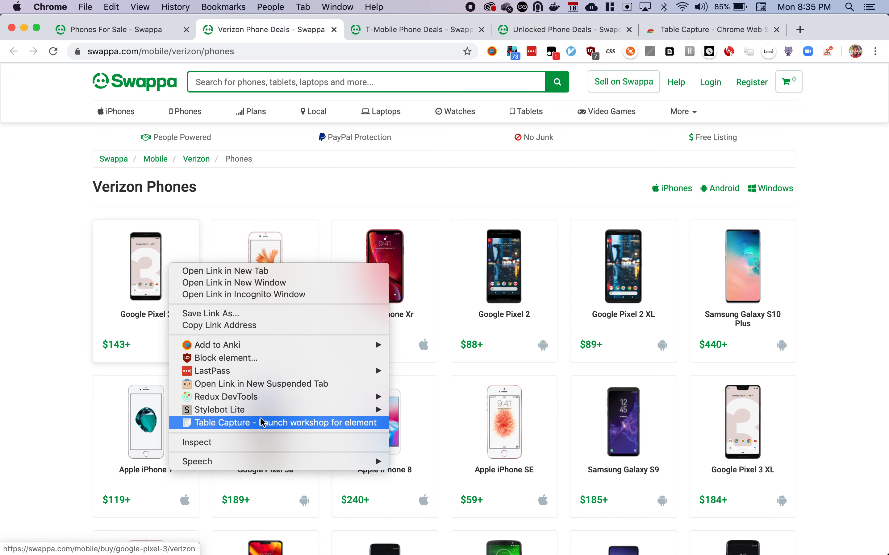
{"action": "left_click", "coordinate": [266, 424]}
{"action": "scroll", "coordinate": [218, 272], "scroll_direction": "down", "scroll_amount": 3}
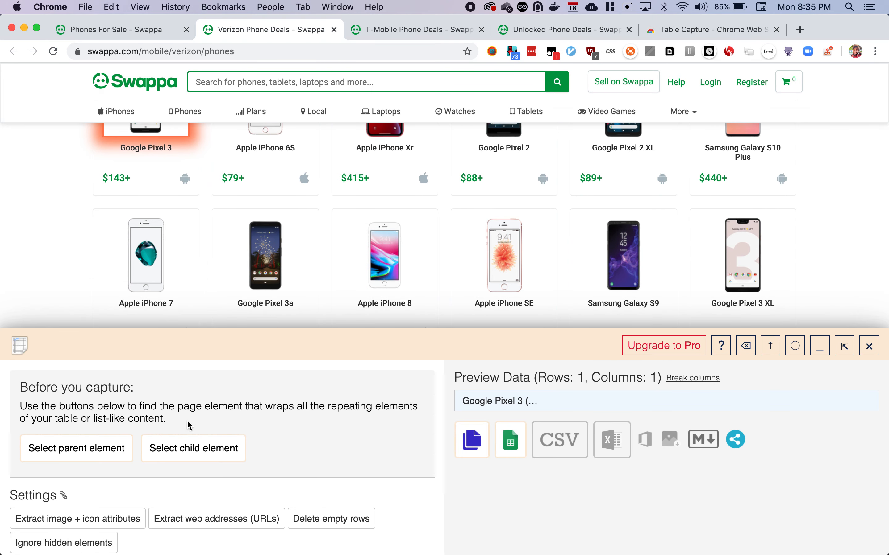
Step: Widen the capture selection to the parent element wrapping all Verizon phone listings and break its data into columns
{"action": "left_click", "coordinate": [106, 456]}
{"action": "left_click", "coordinate": [86, 450]}
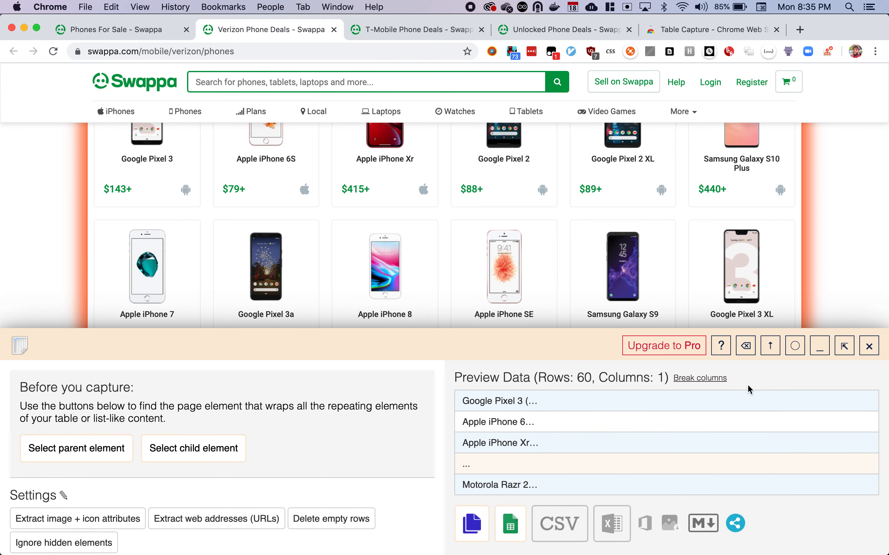
{"action": "left_click", "coordinate": [712, 381]}
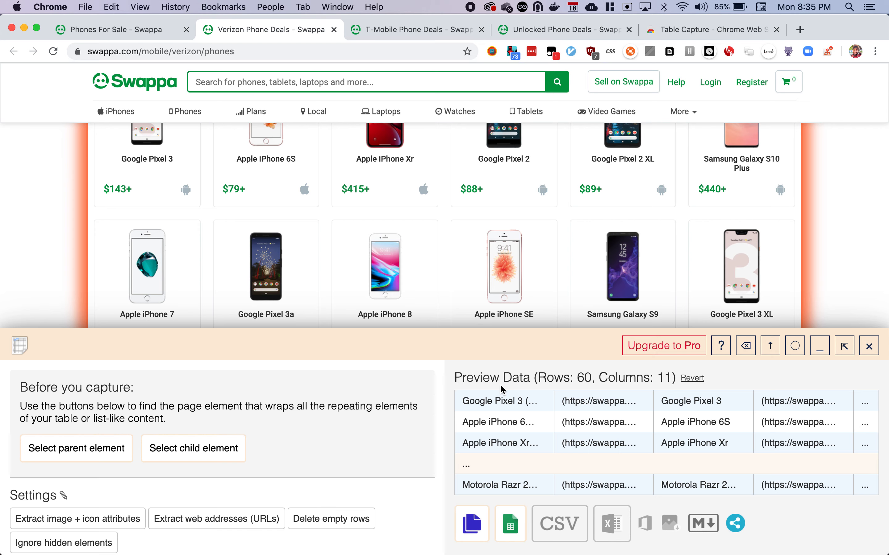
Step: Enable paged capture for the Verizon phone listings and go to page 2 of the results
{"action": "scroll", "coordinate": [255, 472], "scroll_direction": "down", "scroll_amount": 10}
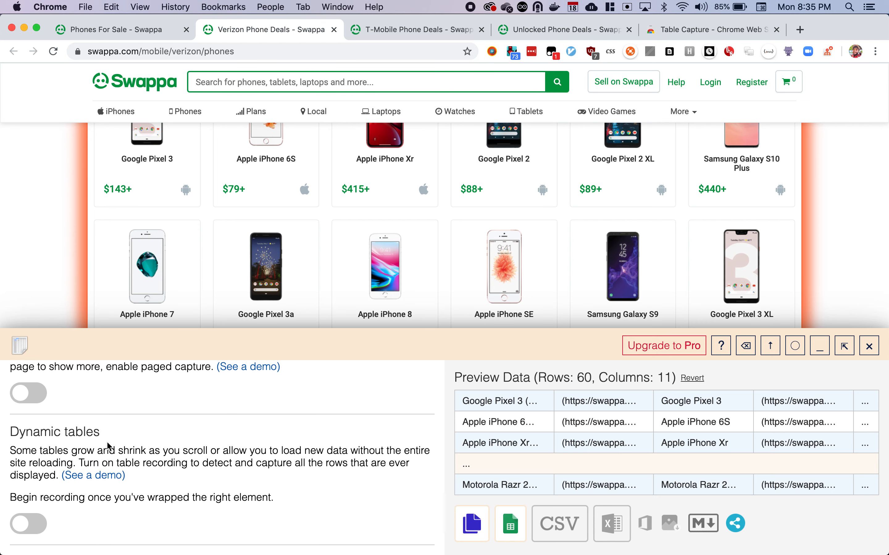
{"action": "scroll", "coordinate": [109, 446], "scroll_direction": "up", "scroll_amount": 3}
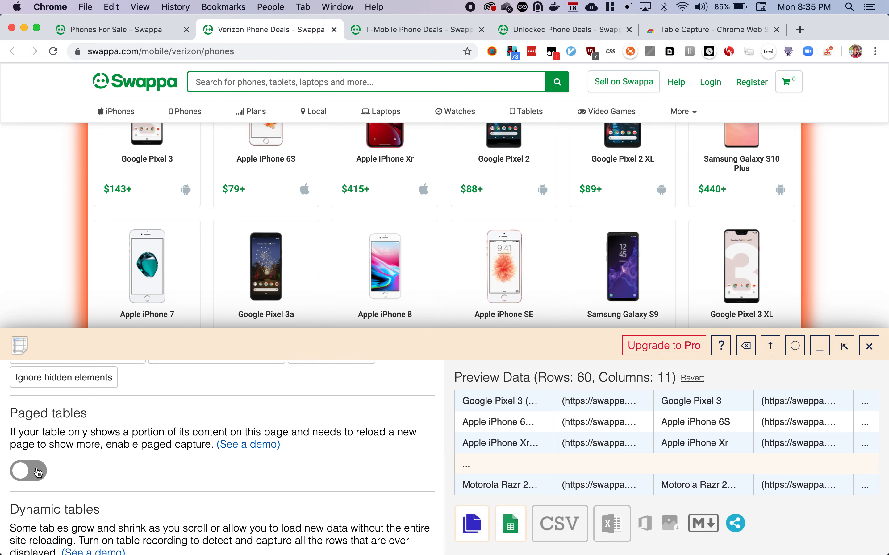
{"action": "left_click", "coordinate": [38, 472]}
{"action": "scroll", "coordinate": [234, 247], "scroll_direction": "down", "scroll_amount": 15}
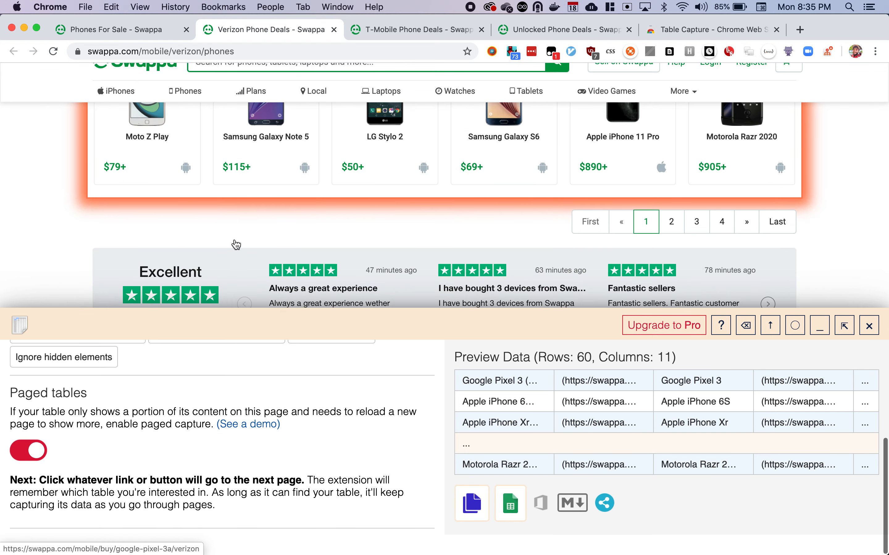
{"action": "left_click", "coordinate": [672, 242]}
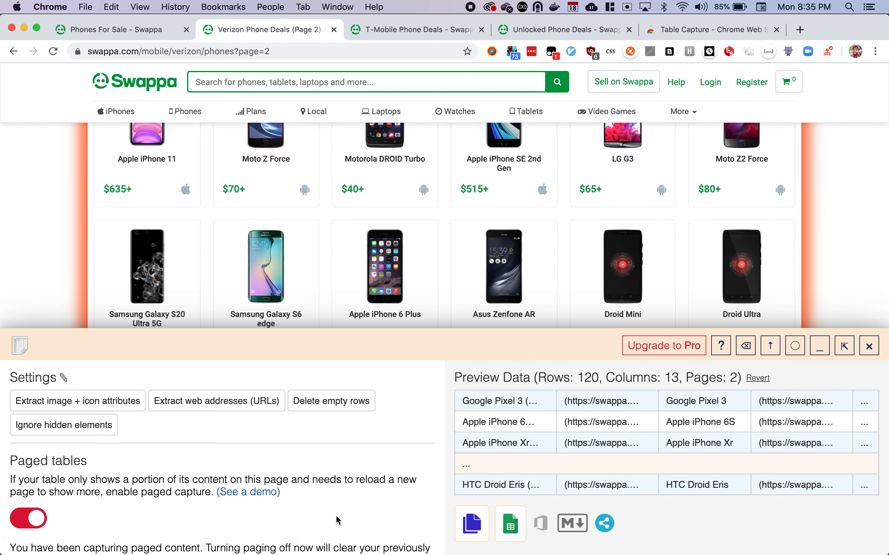
Step: Copy the captured Verizon table data and paste it into the blank Excel sheet starting at cell A1
{"action": "scroll", "coordinate": [356, 189], "scroll_direction": "down", "scroll_amount": 10}
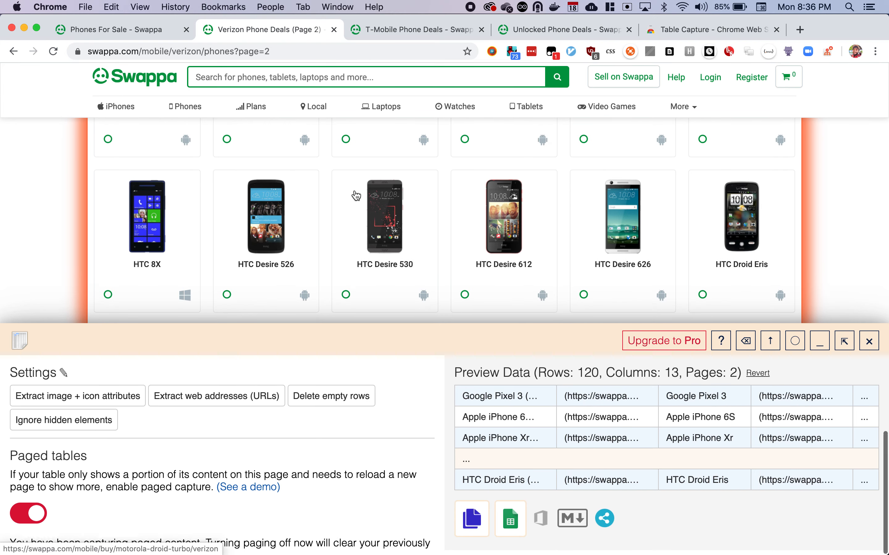
{"action": "scroll", "coordinate": [327, 239], "scroll_direction": "up", "scroll_amount": 5}
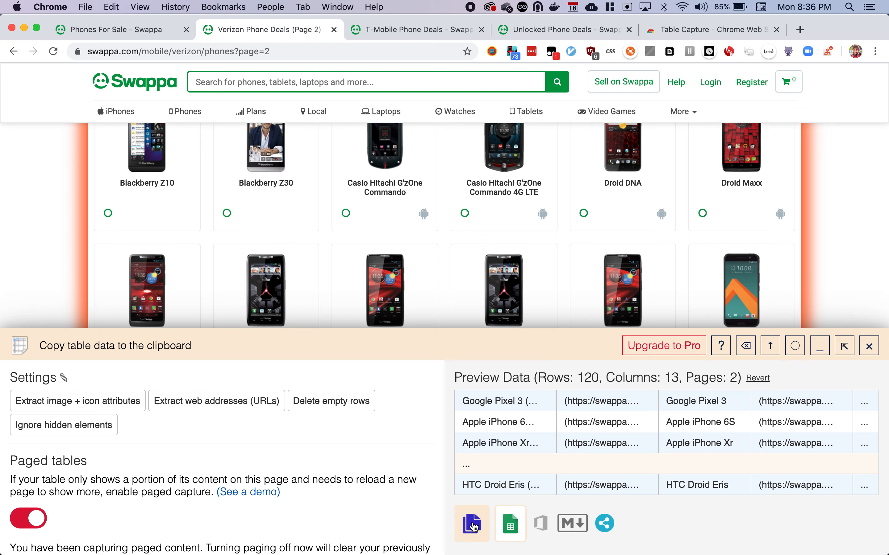
{"action": "left_click", "coordinate": [473, 528]}
{"action": "key", "text": "super+Tab"}
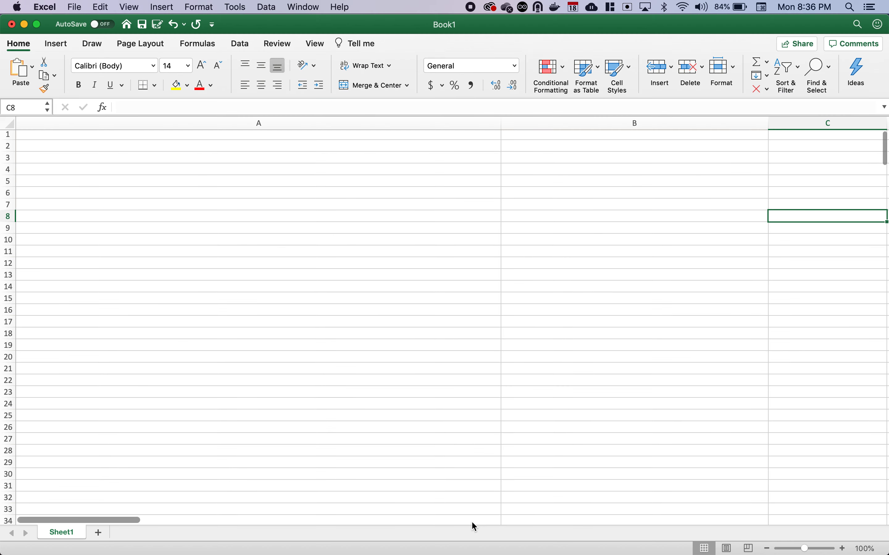
{"action": "left_click", "coordinate": [178, 135]}
{"action": "key", "text": "super+v"}
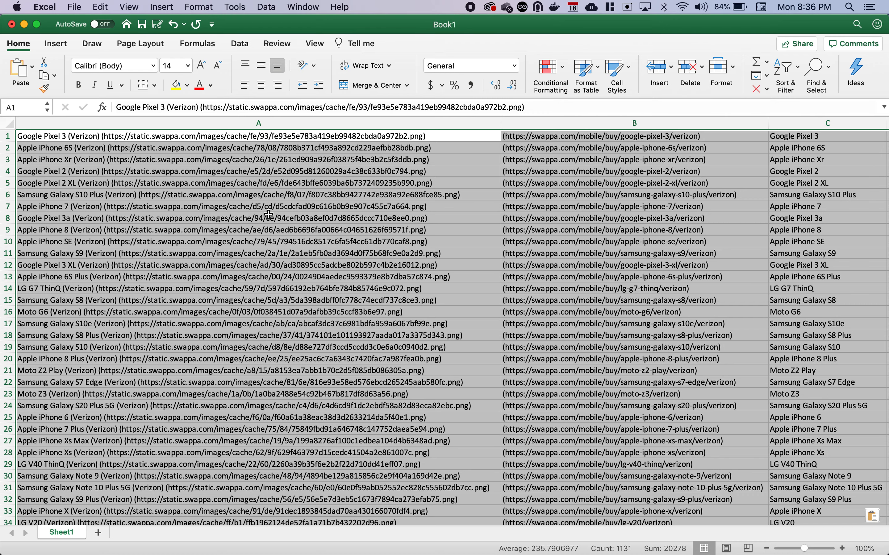
Step: Examine the pasted phone data across its columns and down to the last rows
{"action": "scroll", "coordinate": [640, 150], "scroll_direction": "right", "scroll_amount": 10}
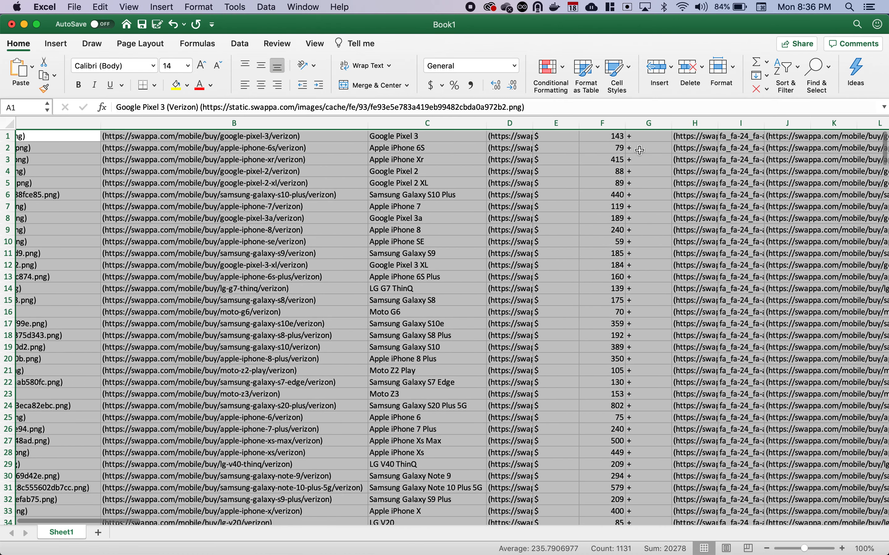
{"action": "scroll", "coordinate": [639, 150], "scroll_direction": "left", "scroll_amount": 8}
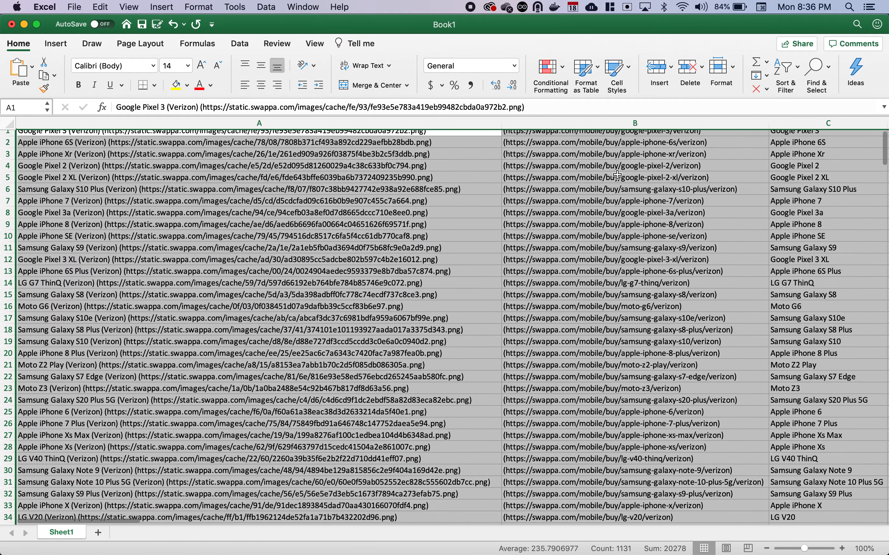
{"action": "scroll", "coordinate": [563, 219], "scroll_direction": "right", "scroll_amount": 8}
{"action": "scroll", "coordinate": [563, 218], "scroll_direction": "down", "scroll_amount": 20}
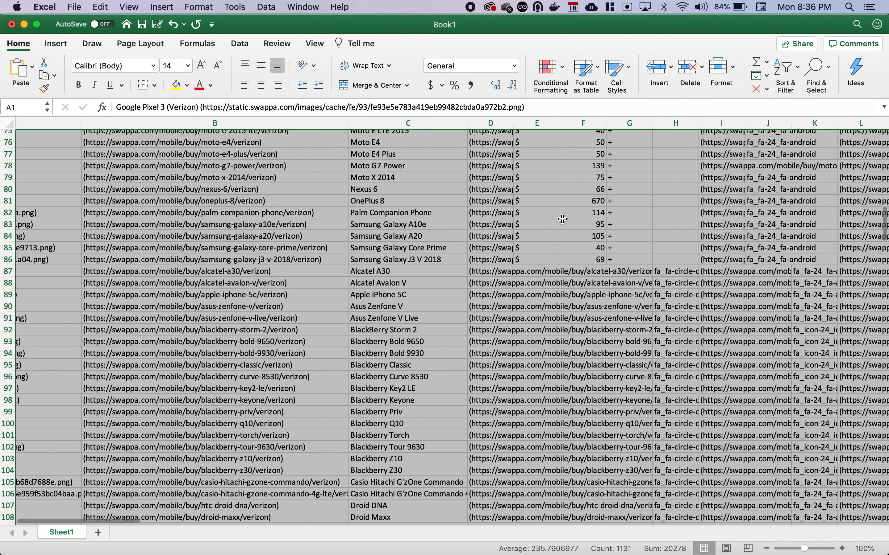
{"action": "key", "text": "super+minus"}
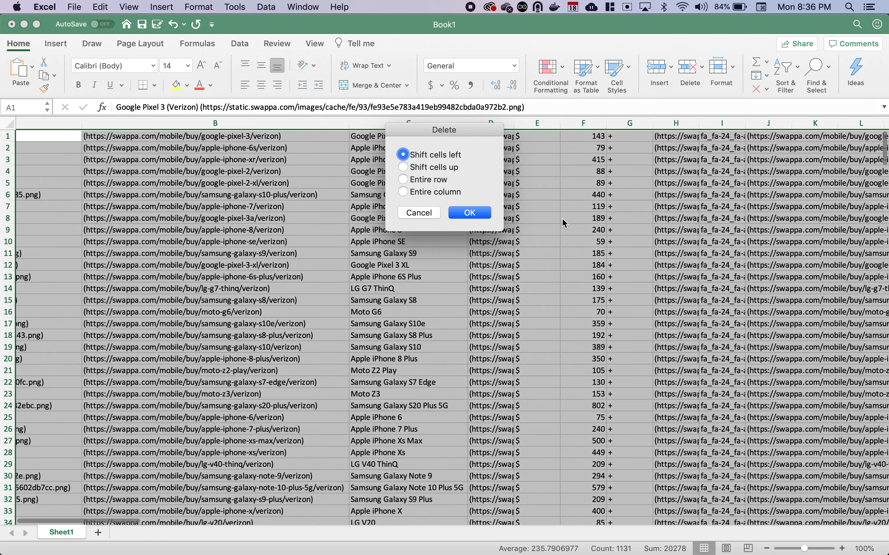
{"action": "left_click", "coordinate": [470, 212]}
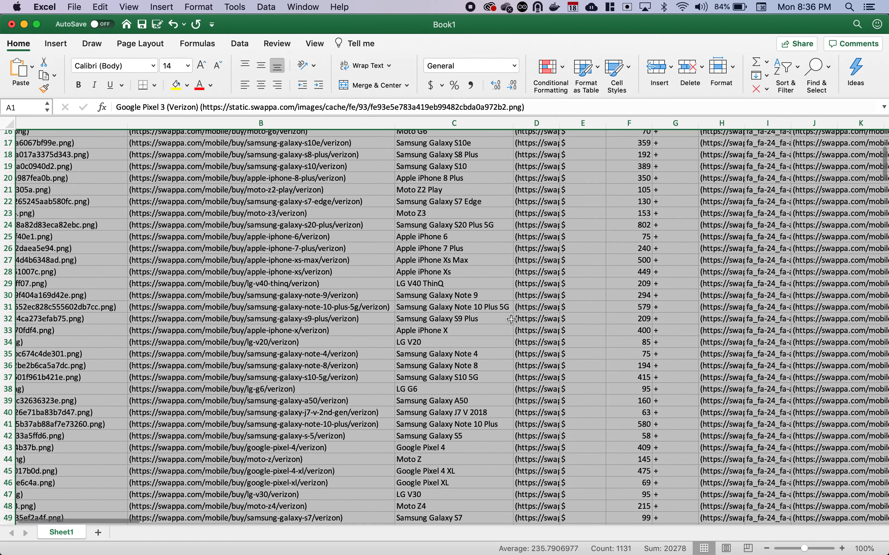
{"action": "scroll", "coordinate": [511, 319], "scroll_direction": "left", "scroll_amount": 5}
{"action": "scroll", "coordinate": [507, 320], "scroll_direction": "down", "scroll_amount": 20}
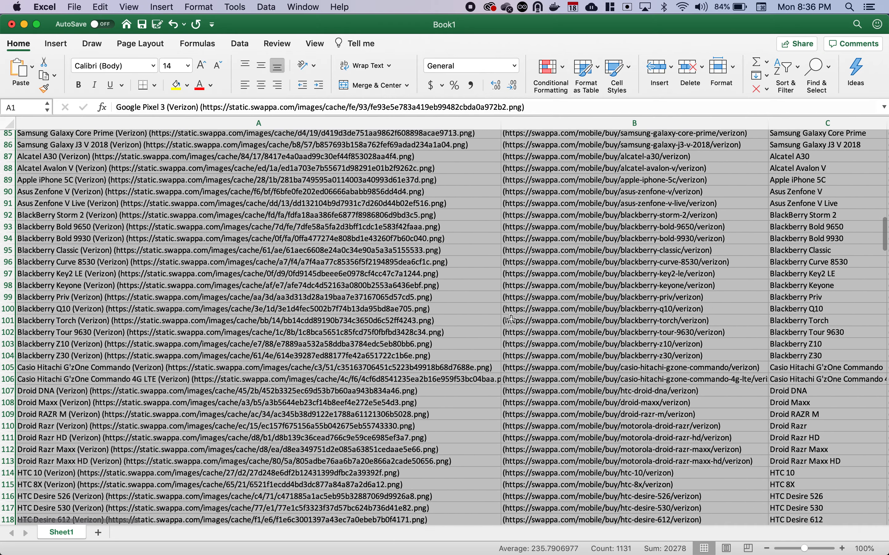
{"action": "left_click", "coordinate": [484, 320]}
{"action": "scroll", "coordinate": [483, 319], "scroll_direction": "down", "scroll_amount": 2}
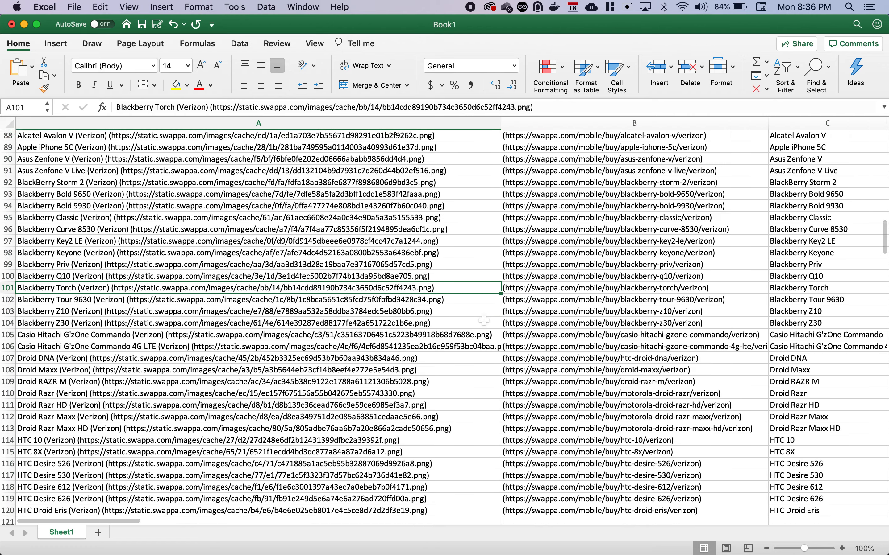
Step: Clear rows 87 to 120 of the pasted data, the phones without a price
{"action": "left_click_drag", "start_coordinate": [803, 549], "coordinate": [792, 549]}
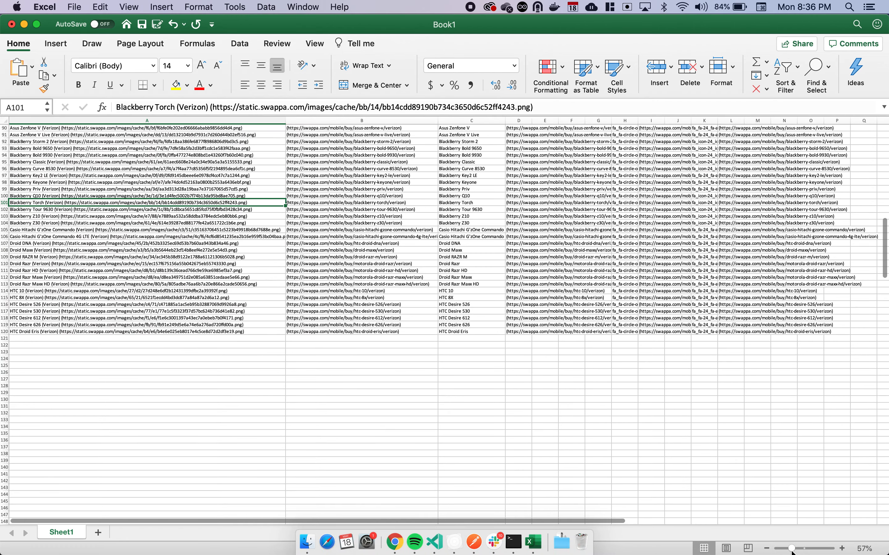
{"action": "scroll", "coordinate": [609, 408], "scroll_direction": "up", "scroll_amount": 7}
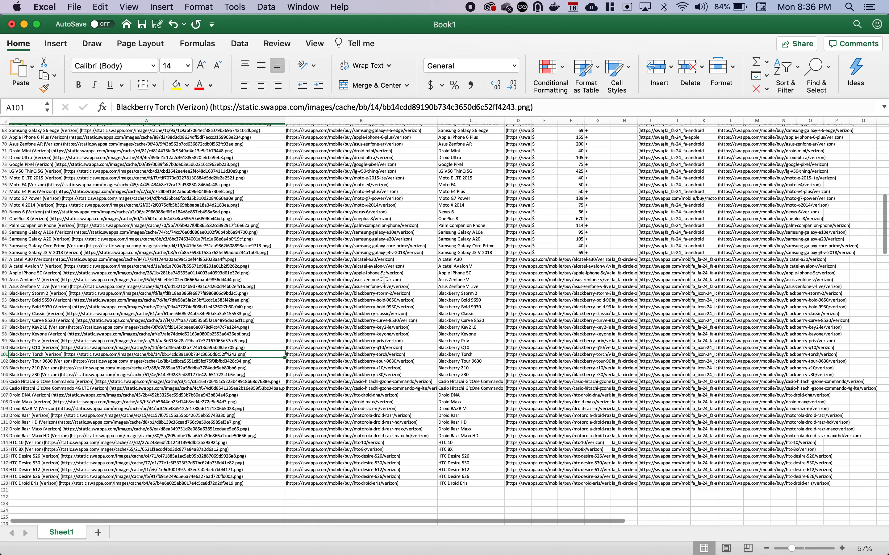
{"action": "left_click_drag", "start_coordinate": [143, 260], "coordinate": [887, 505]}
{"action": "key", "text": "Delete"}
{"action": "scroll", "coordinate": [474, 358], "scroll_direction": "left", "scroll_amount": 5}
{"action": "left_click", "coordinate": [400, 347]}
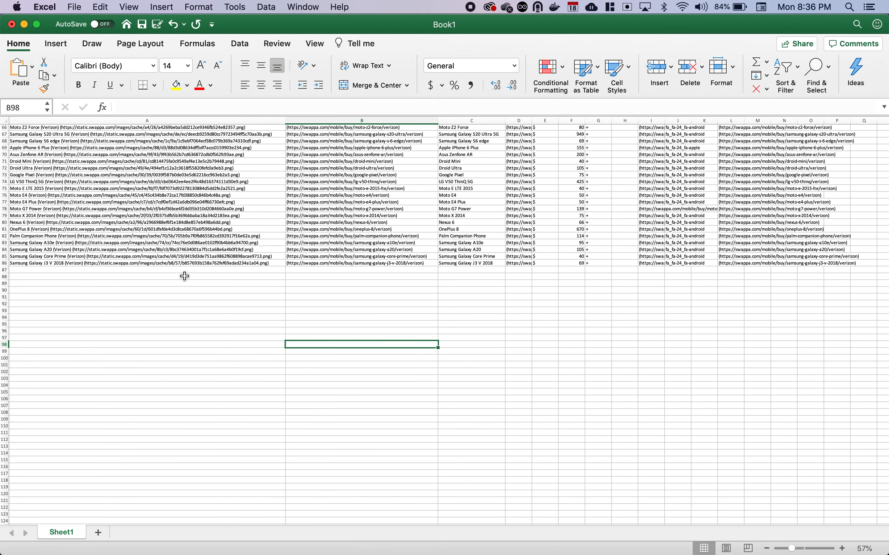
Step: Switch to Chrome, open the T-Mobile phone deals page and launch the Table Capture workshop there
{"action": "key", "text": "super+Tab"}
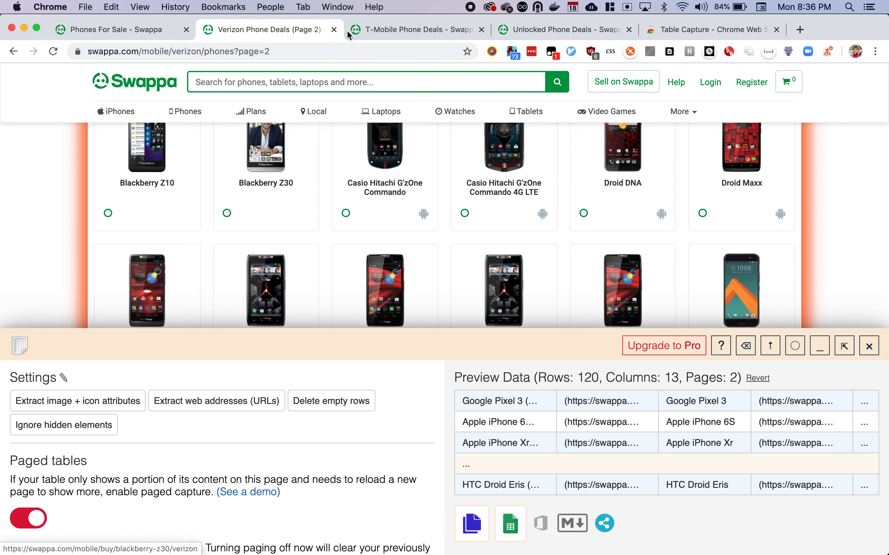
{"action": "left_click", "coordinate": [377, 31]}
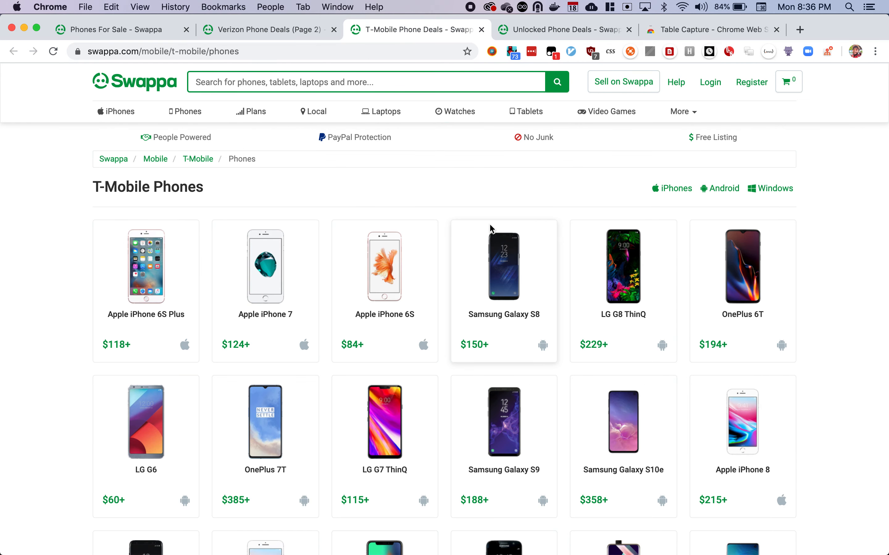
{"action": "right_click", "coordinate": [118, 243]}
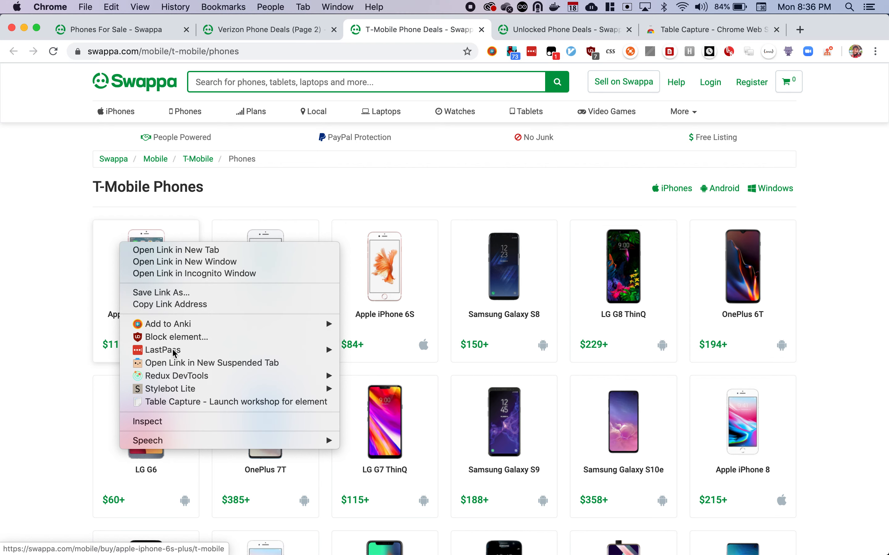
{"action": "left_click", "coordinate": [212, 402]}
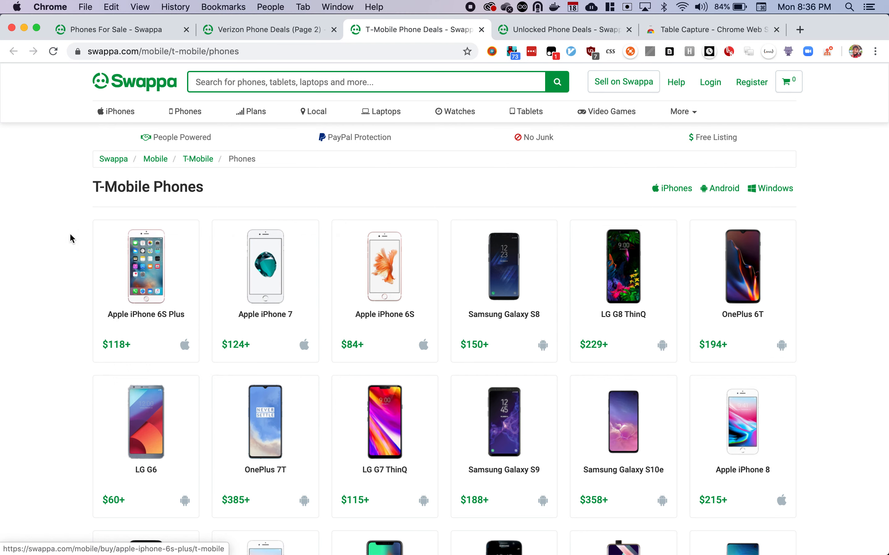
{"action": "right_click", "coordinate": [83, 225]}
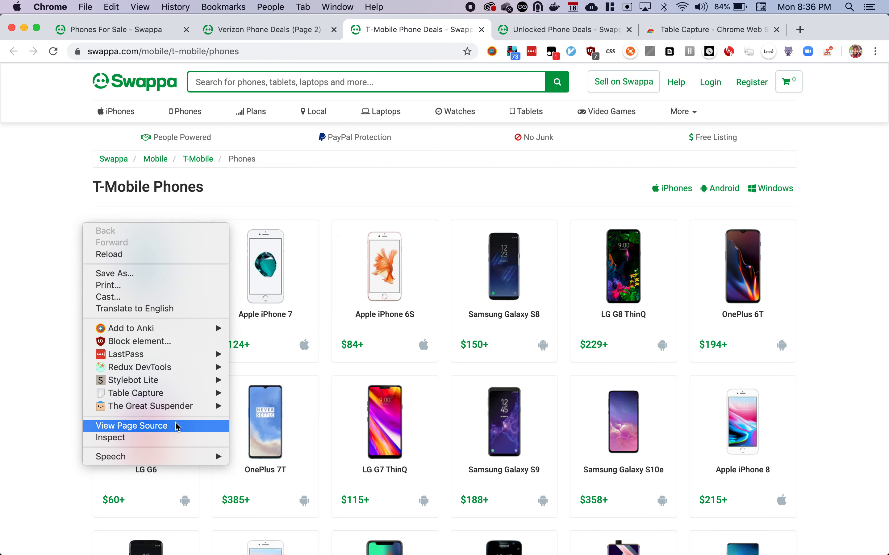
{"action": "mouse_move", "coordinate": [213, 393]}
{"action": "left_click", "coordinate": [289, 405]}
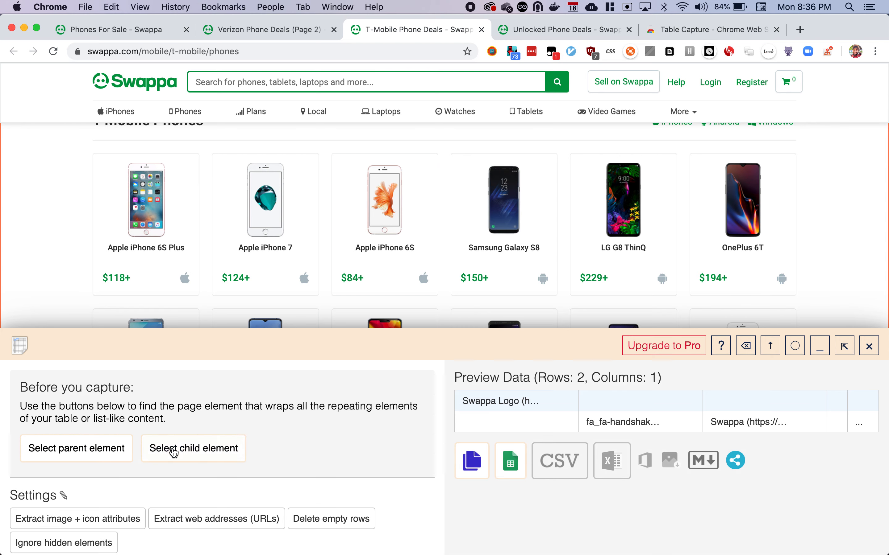
{"action": "left_click_drag", "start_coordinate": [120, 167], "coordinate": [136, 205]}
{"action": "left_click", "coordinate": [204, 444]}
{"action": "left_click_drag", "start_coordinate": [93, 181], "coordinate": [158, 199]}
{"action": "left_click", "coordinate": [203, 245]}
{"action": "left_click", "coordinate": [99, 447]}
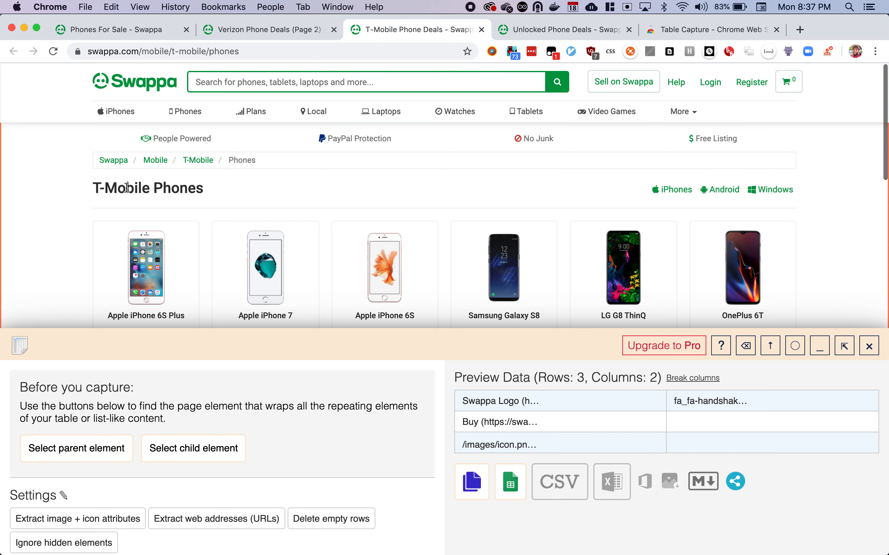
{"action": "left_click_drag", "start_coordinate": [108, 220], "coordinate": [286, 276]}
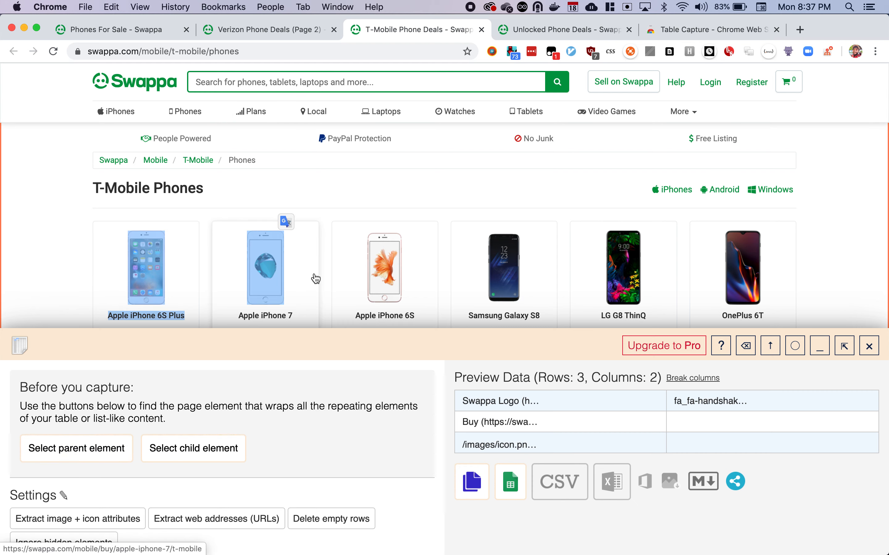
{"action": "left_click", "coordinate": [110, 441]}
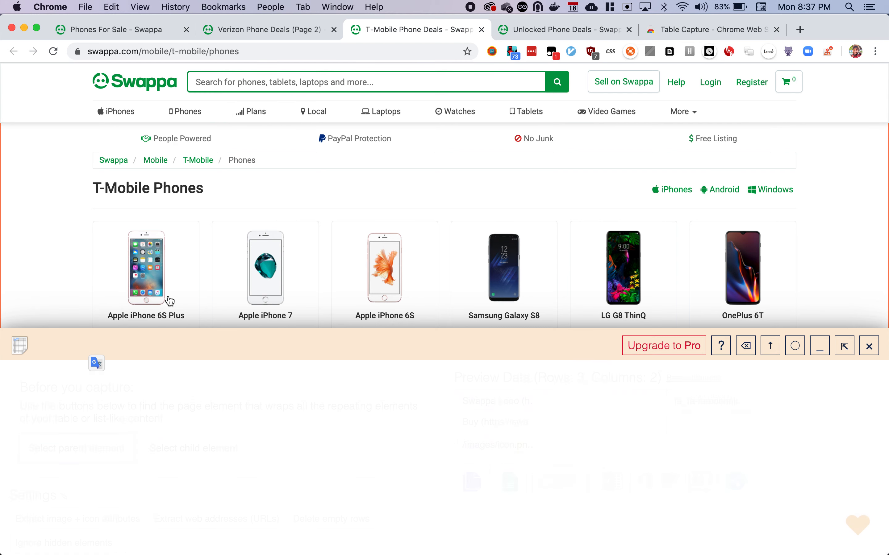
{"action": "left_click_drag", "start_coordinate": [66, 246], "coordinate": [197, 256]}
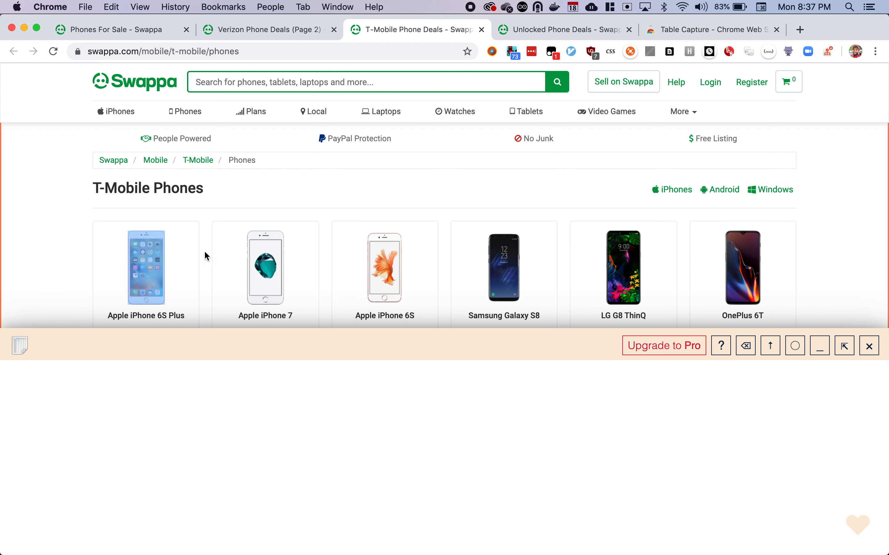
{"action": "left_click", "coordinate": [875, 347]}
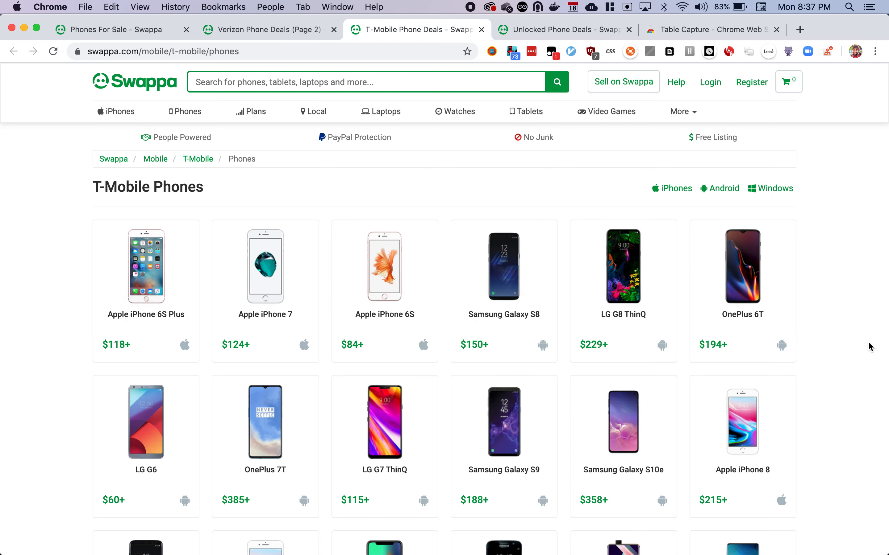
{"action": "right_click", "coordinate": [283, 254]}
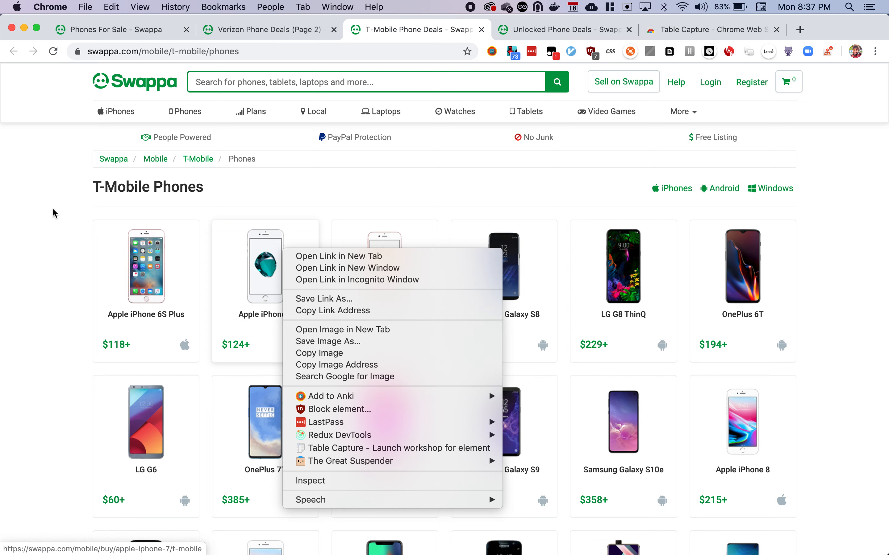
{"action": "left_click", "coordinate": [82, 227]}
Step: Launch the Table Capture workshop for a T-Mobile phone card, extend the capture to its parent list and break the data into columns
{"action": "left_click_drag", "start_coordinate": [81, 220], "coordinate": [581, 395]}
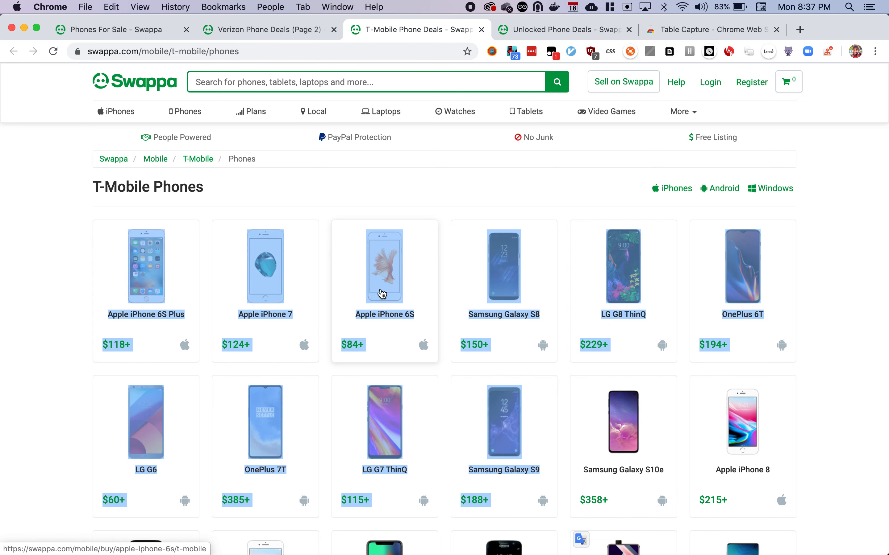
{"action": "right_click", "coordinate": [373, 283]}
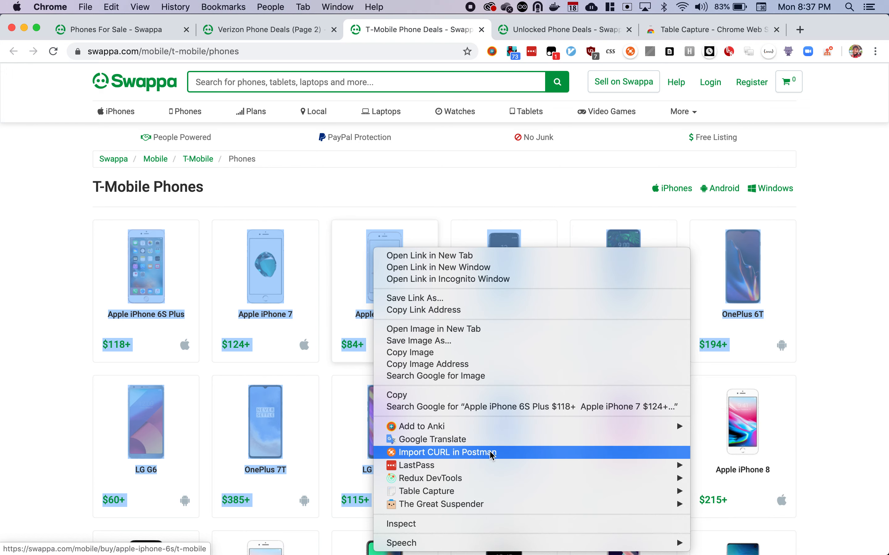
{"action": "mouse_move", "coordinate": [480, 492]}
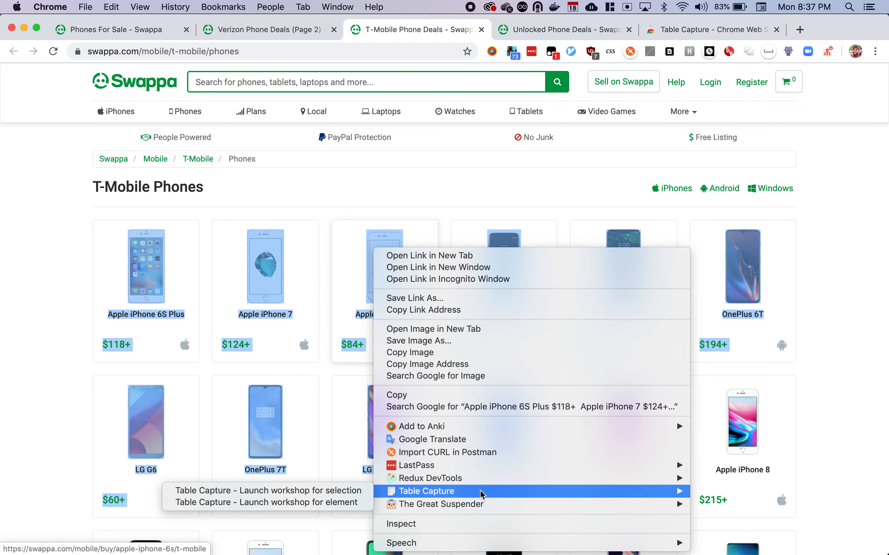
{"action": "left_click", "coordinate": [354, 503]}
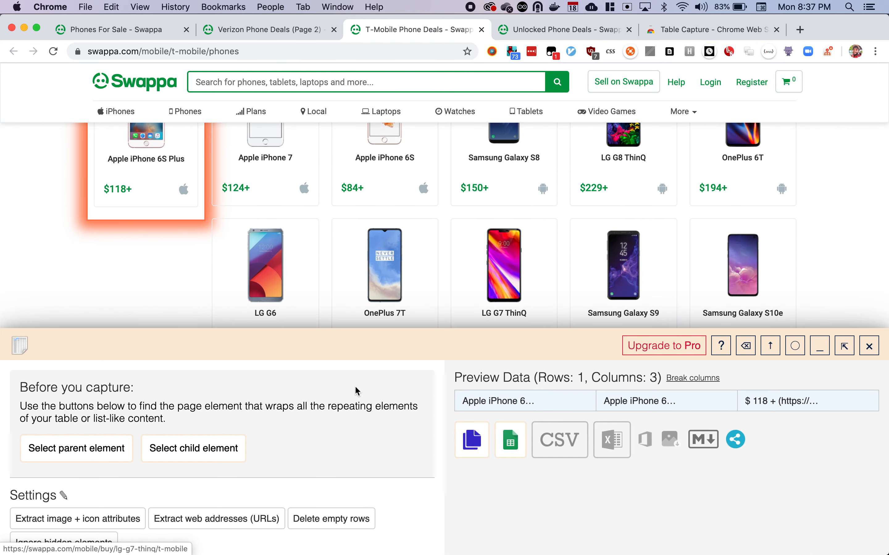
{"action": "left_click", "coordinate": [79, 454]}
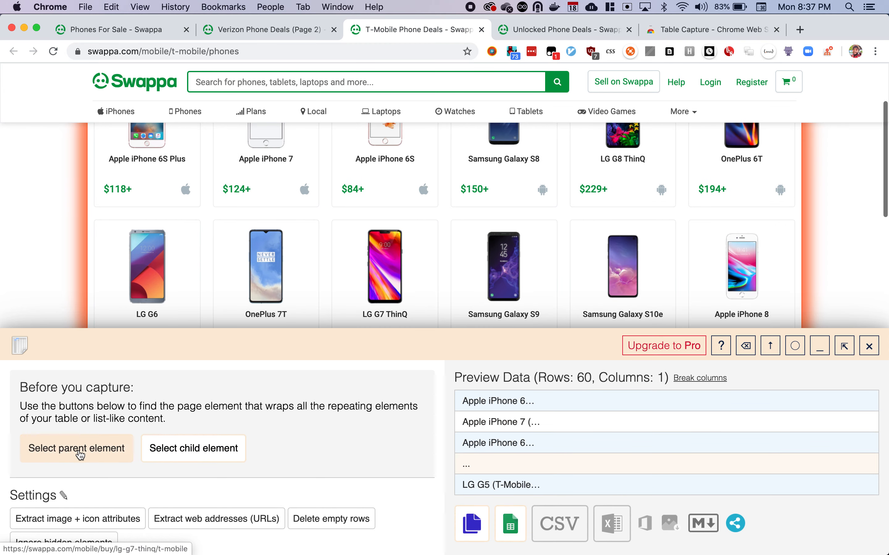
{"action": "left_click", "coordinate": [727, 380]}
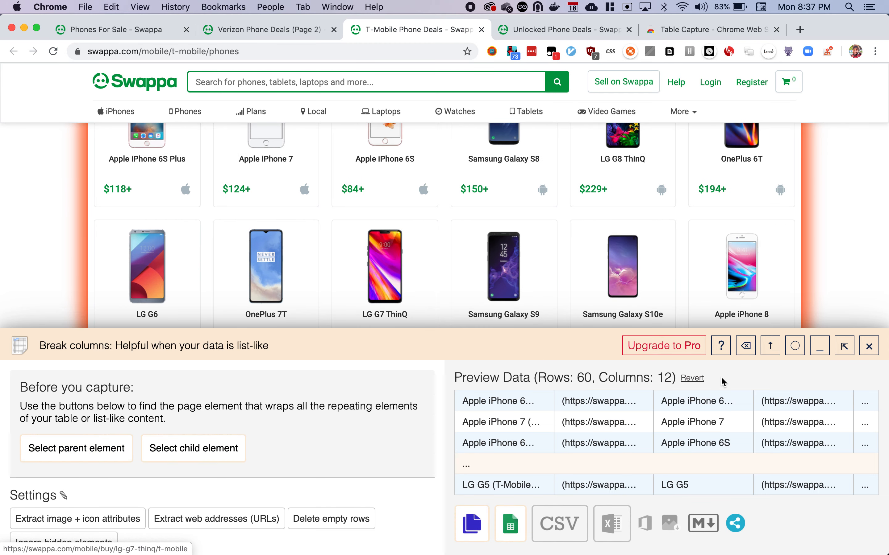
Step: Enable paged capture for the T-Mobile phone table and add page 2 of the listings to it
{"action": "scroll", "coordinate": [549, 250], "scroll_direction": "down", "scroll_amount": 15}
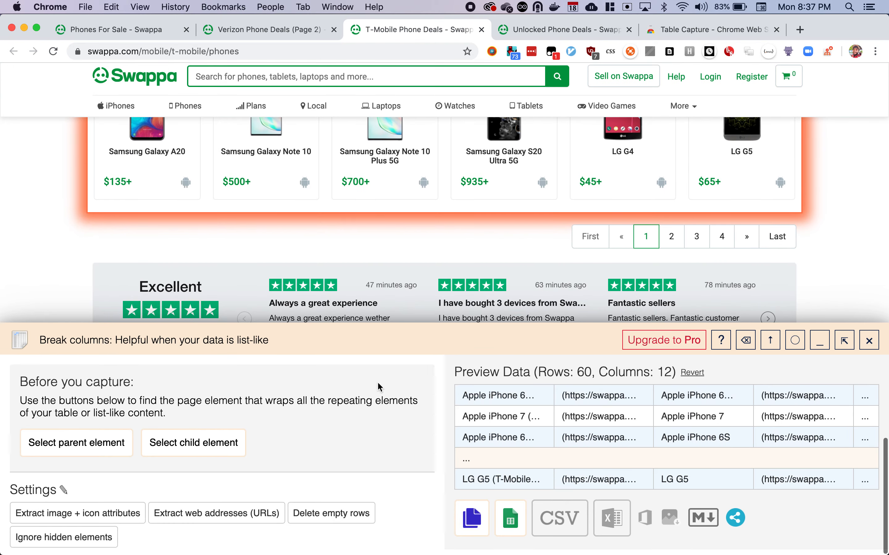
{"action": "scroll", "coordinate": [319, 476], "scroll_direction": "down", "scroll_amount": 6}
{"action": "scroll", "coordinate": [92, 461], "scroll_direction": "up", "scroll_amount": 2}
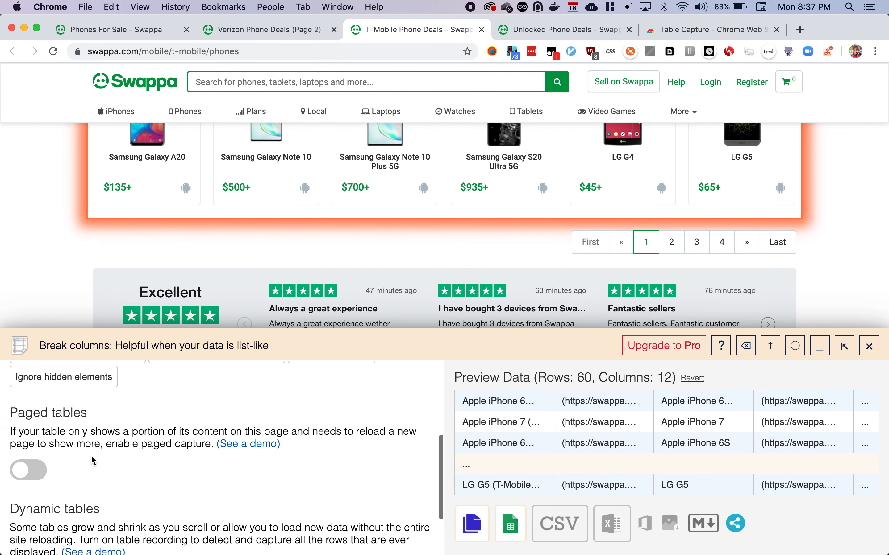
{"action": "left_click", "coordinate": [32, 464]}
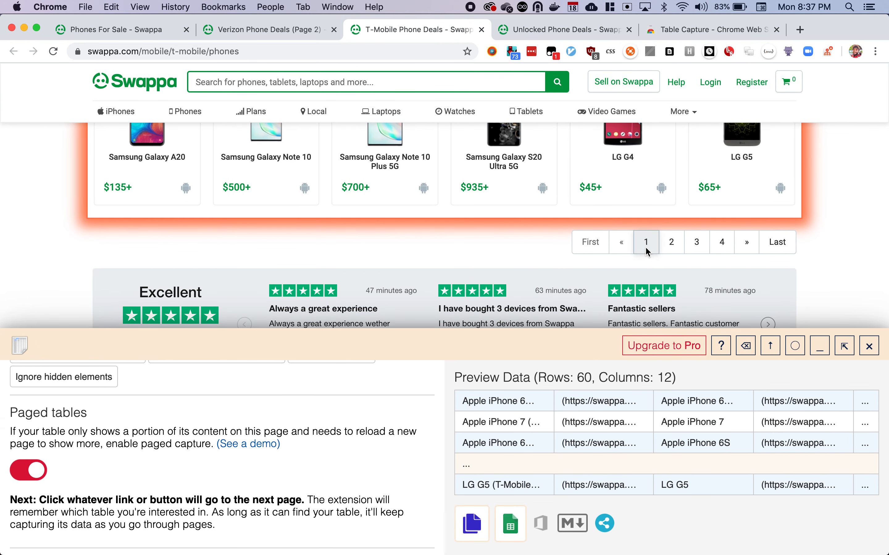
{"action": "left_click", "coordinate": [673, 243]}
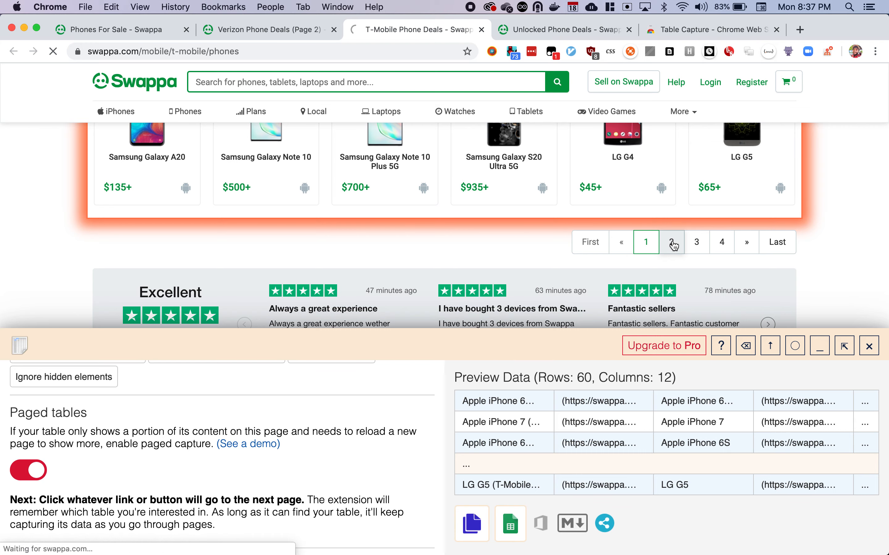
{"action": "scroll", "coordinate": [673, 246], "scroll_direction": "down", "scroll_amount": 15}
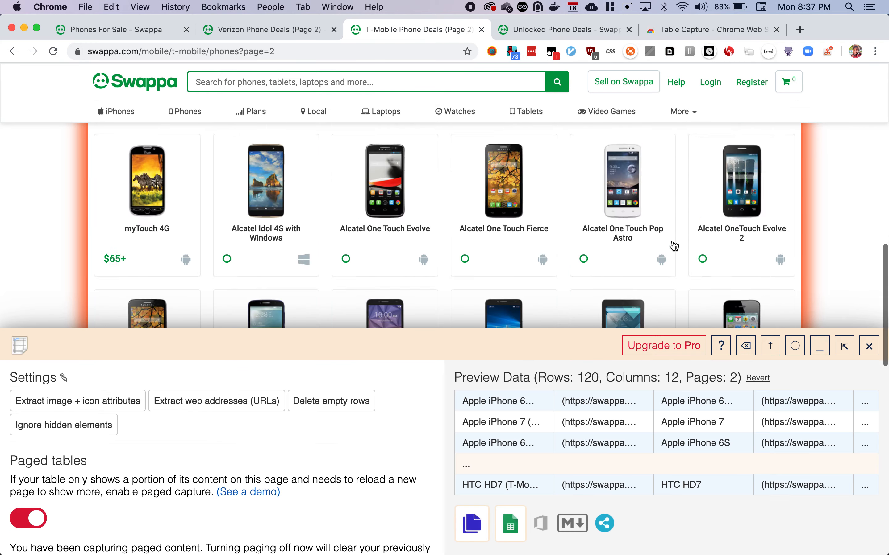
{"action": "scroll", "coordinate": [674, 246], "scroll_direction": "down", "scroll_amount": 5}
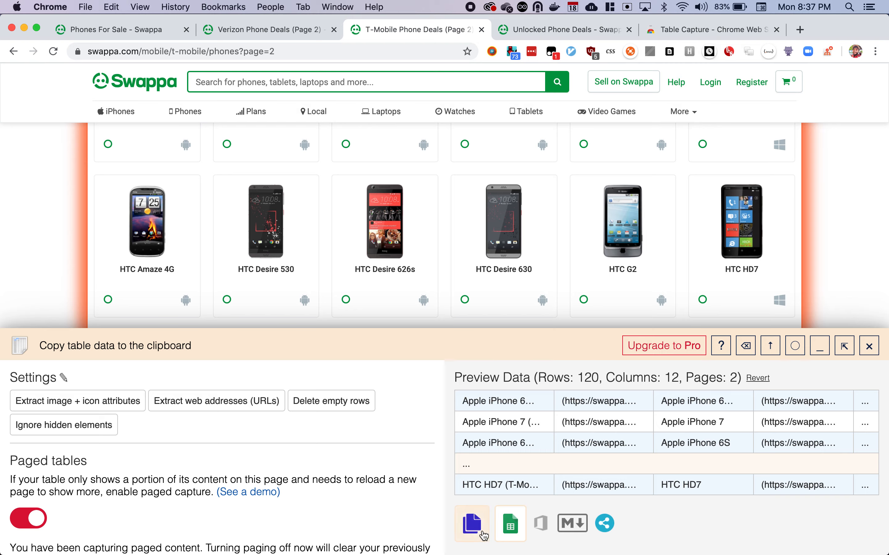
Step: Copy the captured T-Mobile table data and paste it into a new sheet of the Excel workbook at cell A1
{"action": "left_click", "coordinate": [474, 529]}
{"action": "key", "text": "super+Tab"}
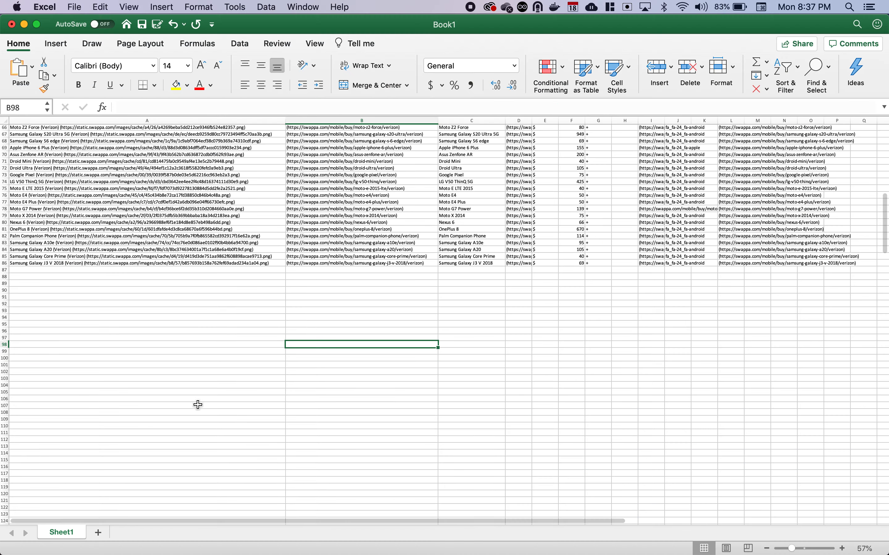
{"action": "left_click", "coordinate": [98, 533]}
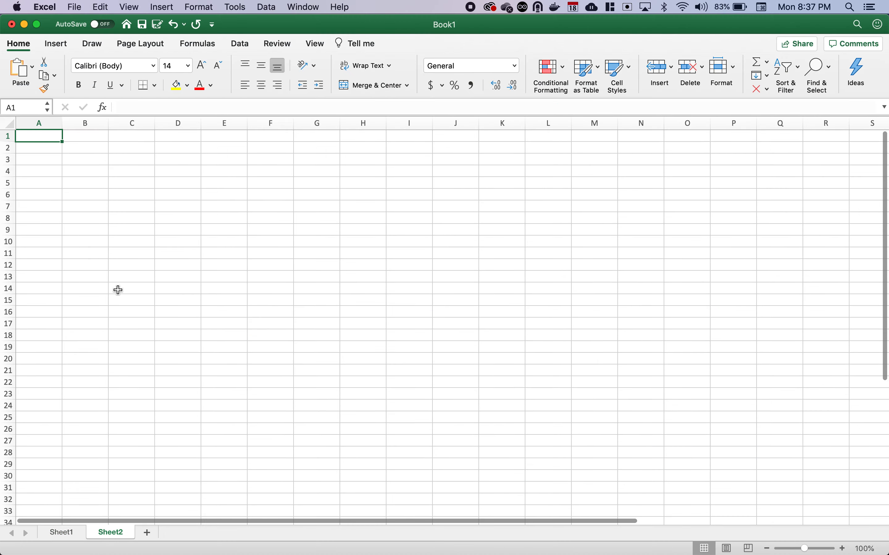
{"action": "key", "text": "super+v"}
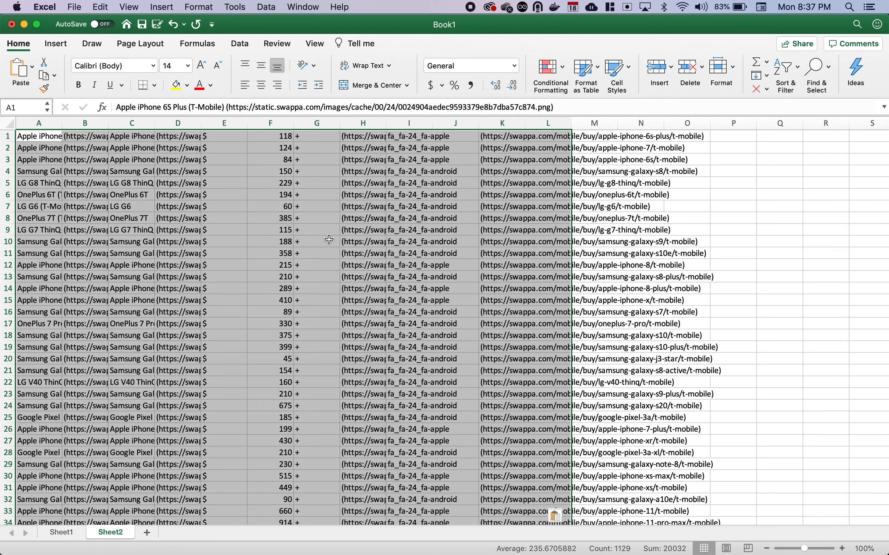
Step: Clear rows 86 to 120 of the pasted T-Mobile data, the phones without a price
{"action": "scroll", "coordinate": [330, 239], "scroll_direction": "down", "scroll_amount": 10}
{"action": "scroll", "coordinate": [329, 240], "scroll_direction": "up", "scroll_amount": 7}
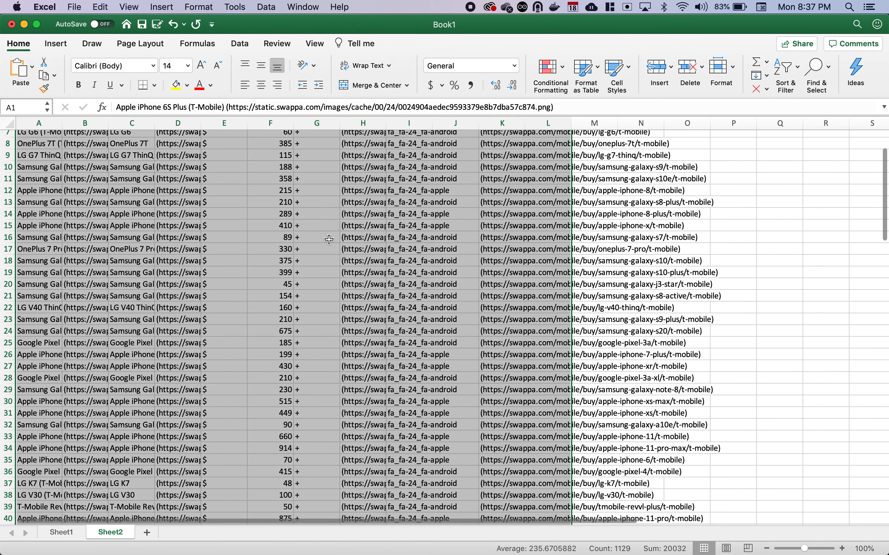
{"action": "scroll", "coordinate": [329, 239], "scroll_direction": "down", "scroll_amount": 20}
{"action": "scroll", "coordinate": [330, 239], "scroll_direction": "down", "scroll_amount": 2}
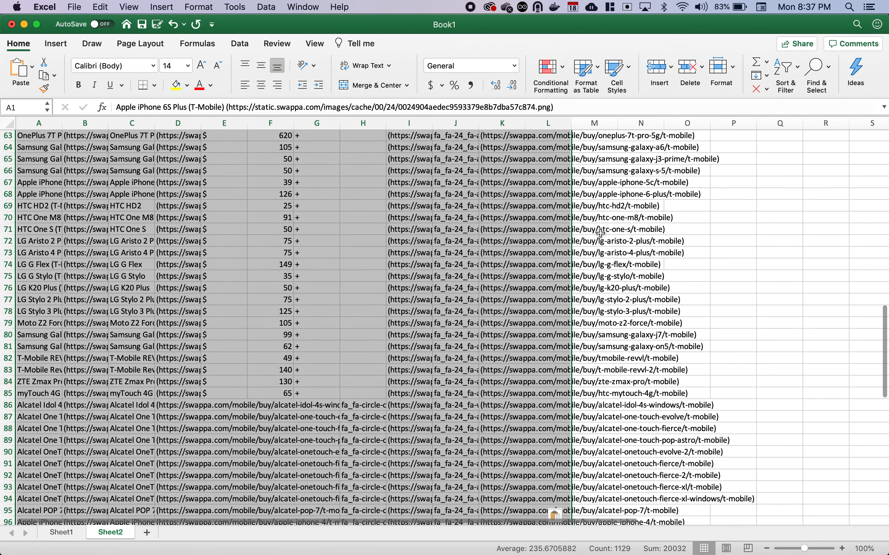
{"action": "left_click", "coordinate": [601, 233]}
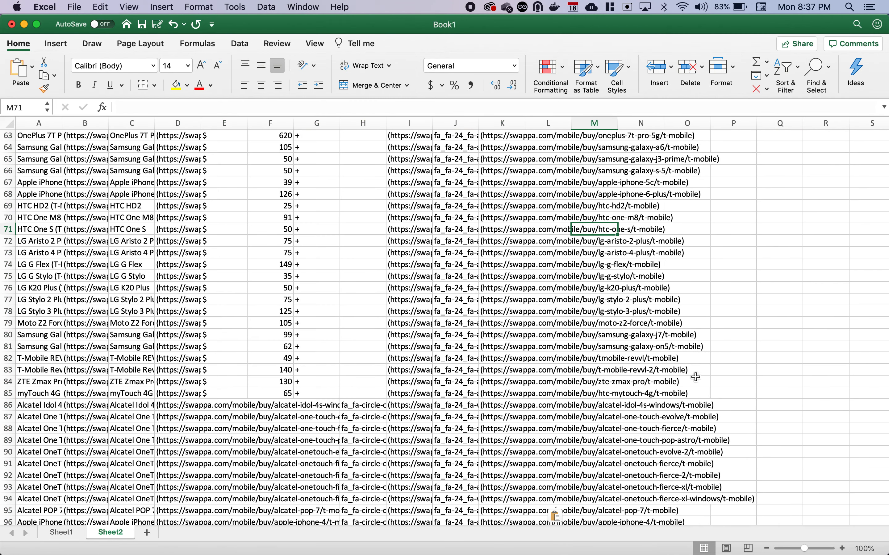
{"action": "left_click", "coordinate": [767, 549]}
{"action": "scroll", "coordinate": [535, 447], "scroll_direction": "down", "scroll_amount": 3}
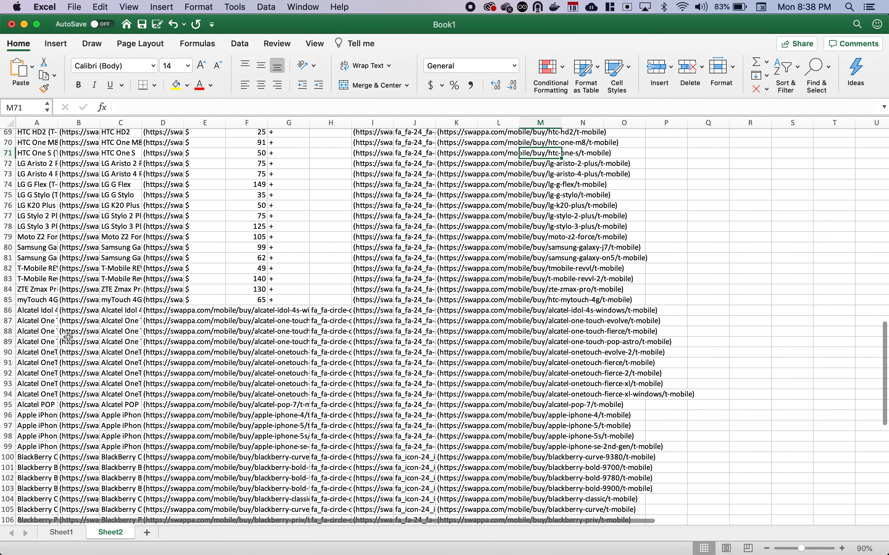
{"action": "left_click", "coordinate": [26, 313]}
{"action": "scroll", "coordinate": [110, 367], "scroll_direction": "down", "scroll_amount": 7}
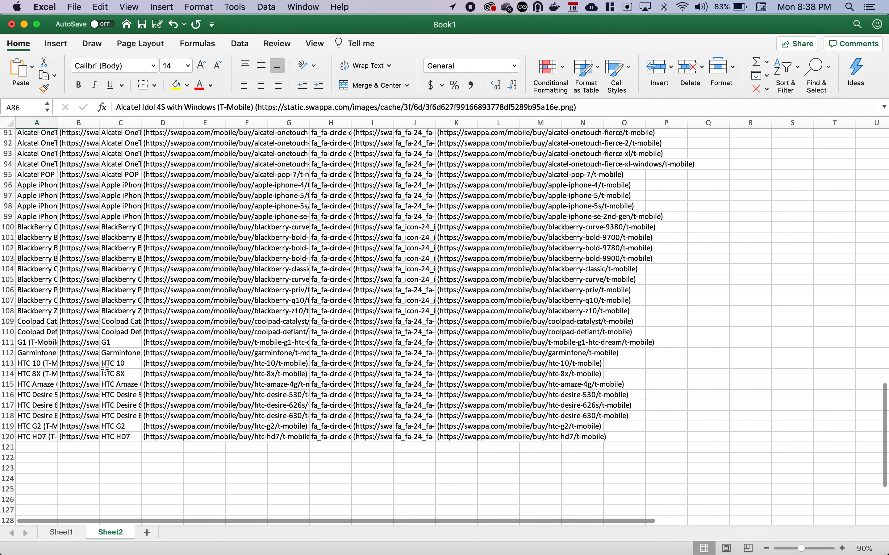
{"action": "scroll", "coordinate": [153, 368], "scroll_direction": "right", "scroll_amount": 1}
{"action": "left_click", "coordinate": [568, 454], "text": "shift"}
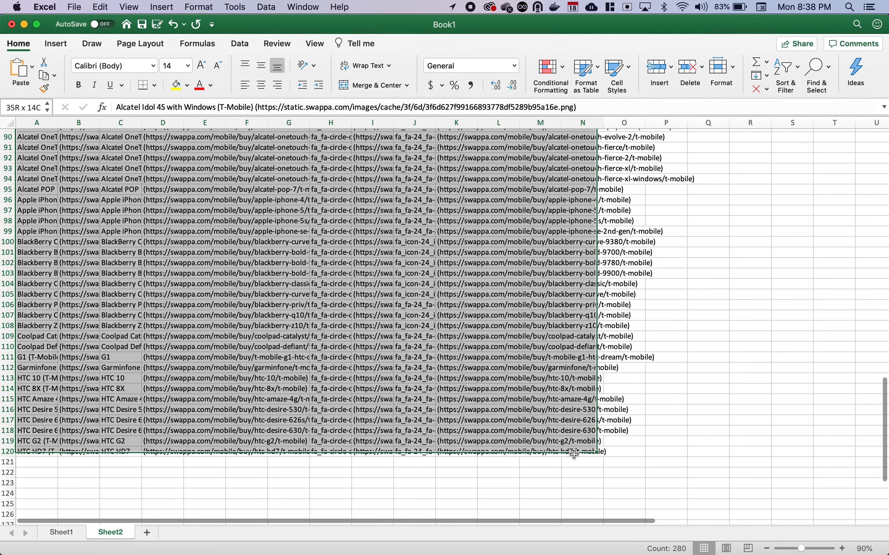
{"action": "key", "text": "Delete"}
{"action": "left_click", "coordinate": [653, 352]}
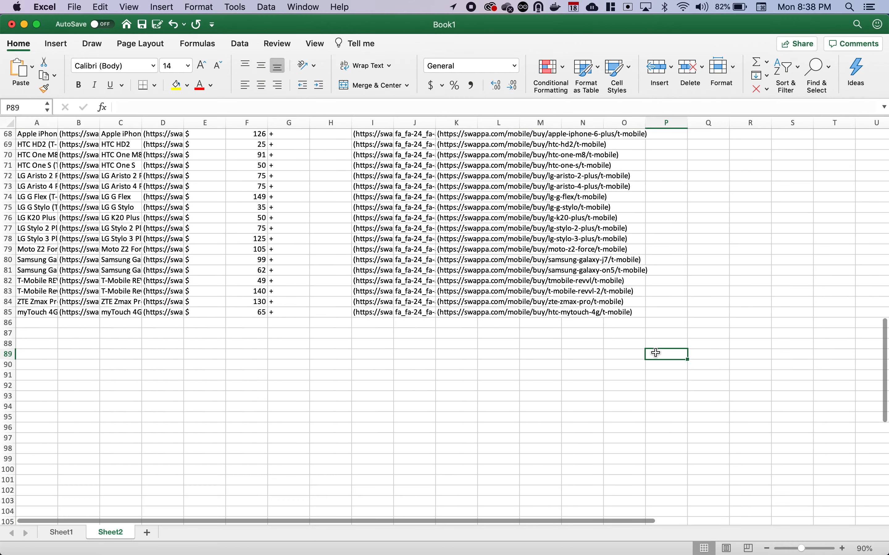
Step: Switch to Chrome and open the Unlocked phone deals page
{"action": "key", "text": "super+Tab"}
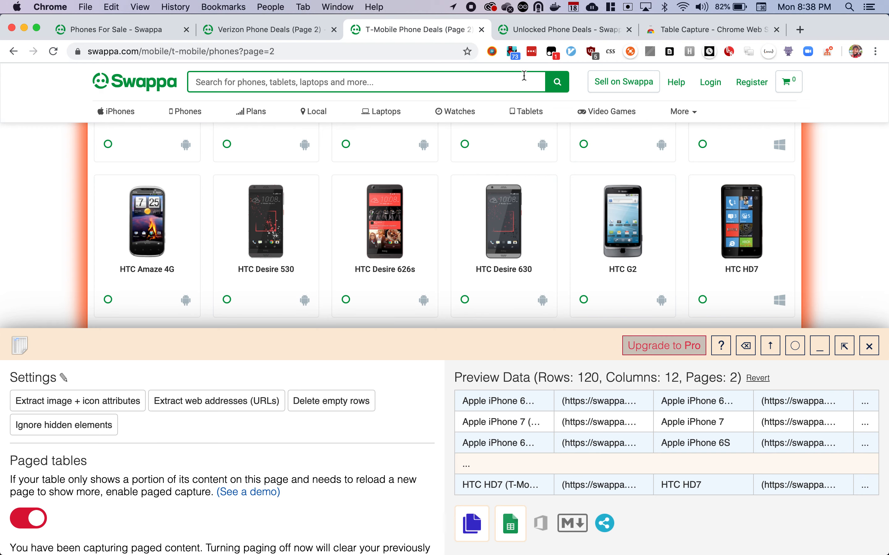
{"action": "left_click", "coordinate": [531, 30]}
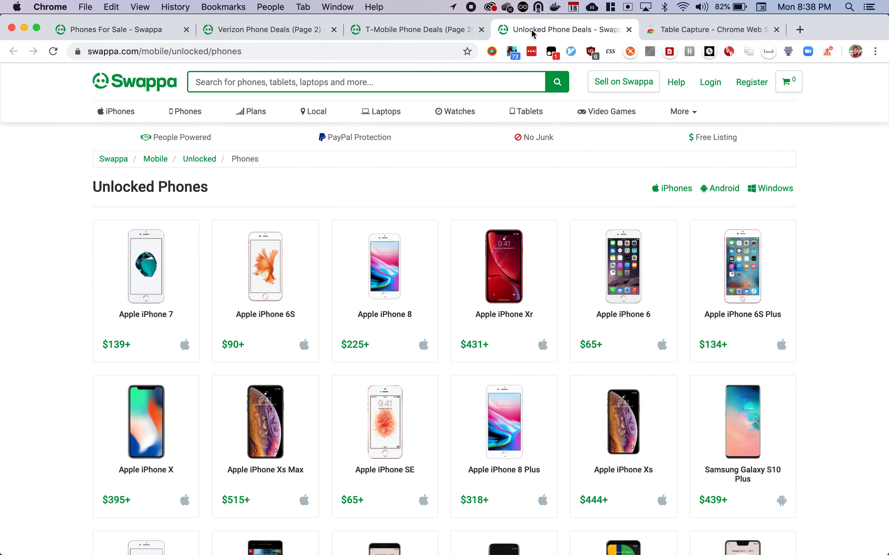
{"action": "right_click", "coordinate": [64, 263]}
{"action": "left_click", "coordinate": [133, 474]}
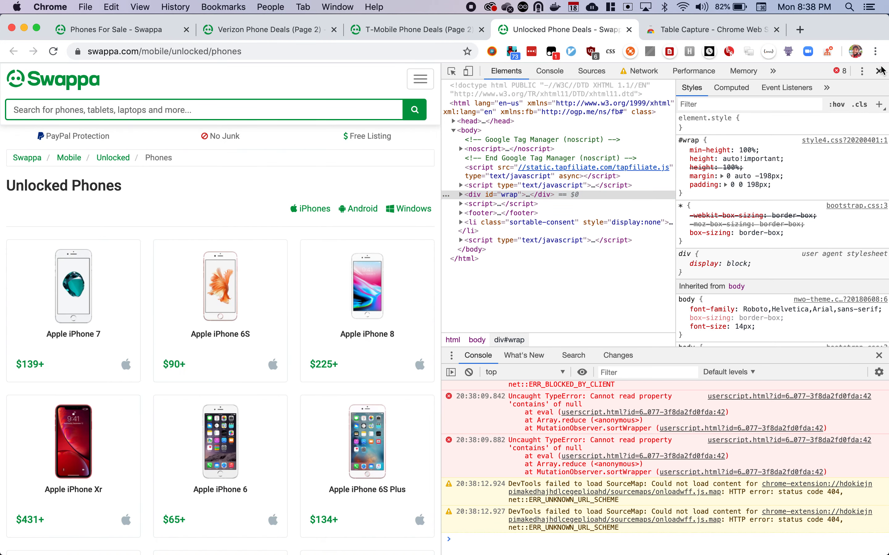
{"action": "left_click", "coordinate": [880, 71]}
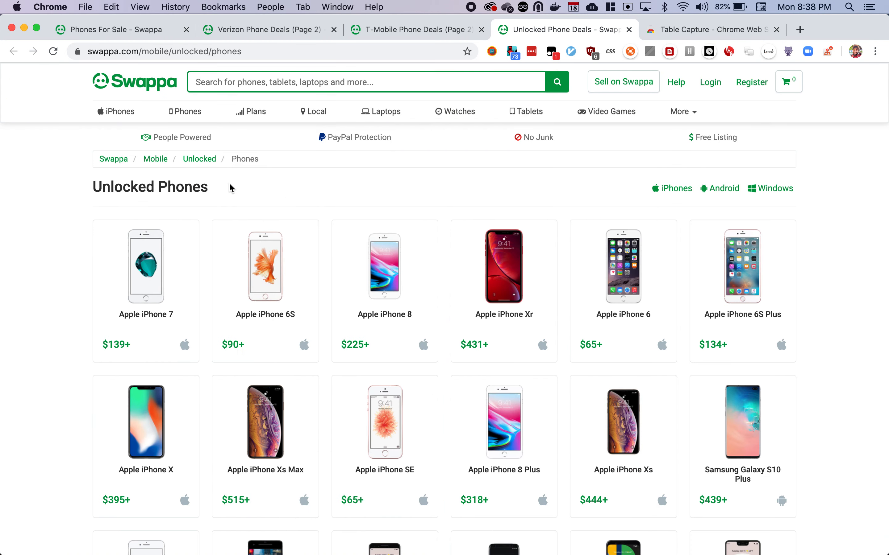
{"action": "right_click", "coordinate": [164, 241]}
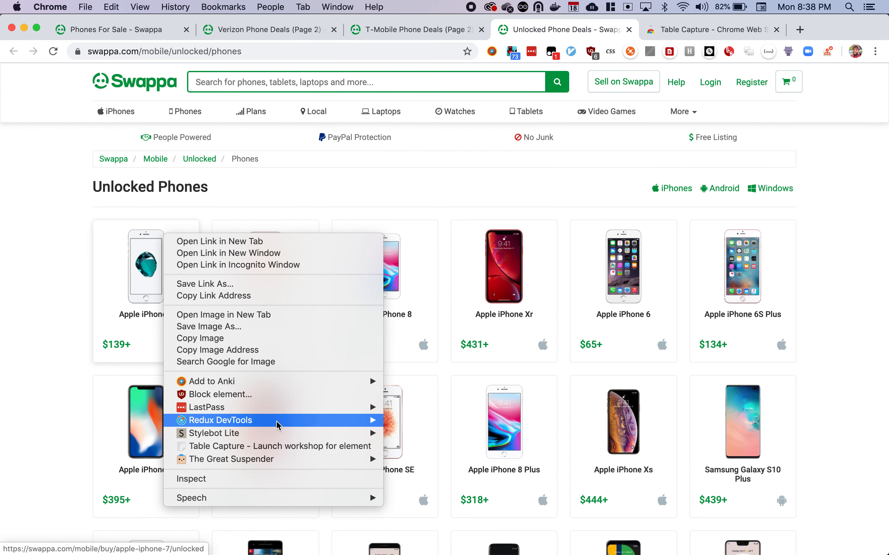
{"action": "mouse_move", "coordinate": [278, 426]}
{"action": "left_click", "coordinate": [283, 448]}
Step: Launch the Table Capture workshop on the Unlocked phone listings, expand the capture to the whole product grid, and break it into columns
{"action": "left_click_drag", "start_coordinate": [73, 252], "coordinate": [527, 362]}
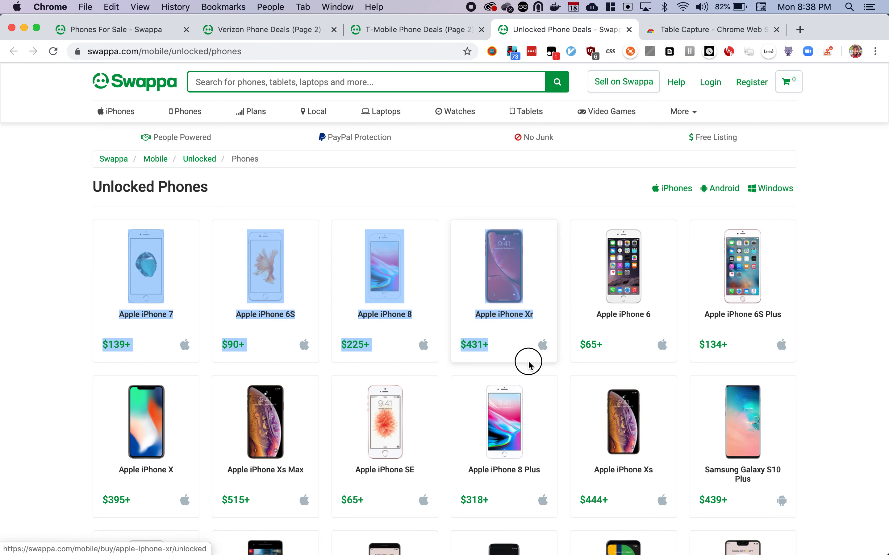
{"action": "right_click", "coordinate": [214, 285]}
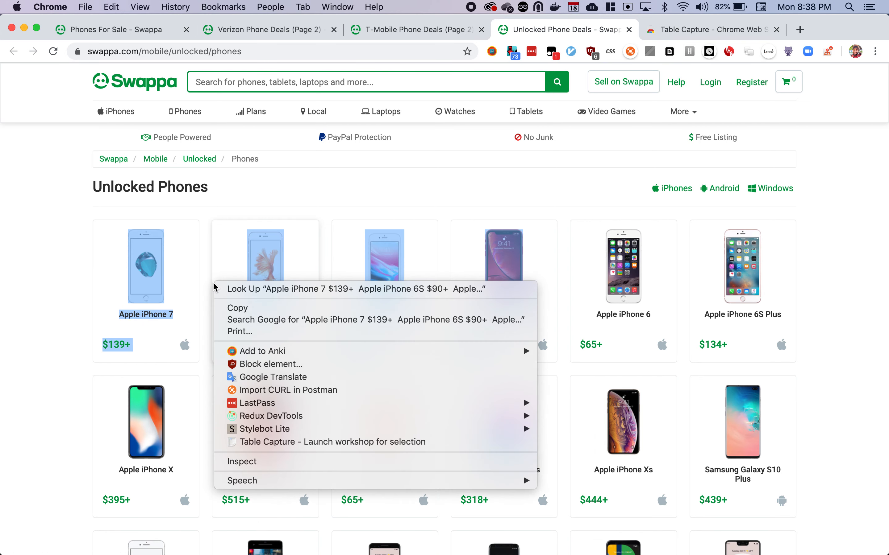
{"action": "left_click", "coordinate": [383, 443]}
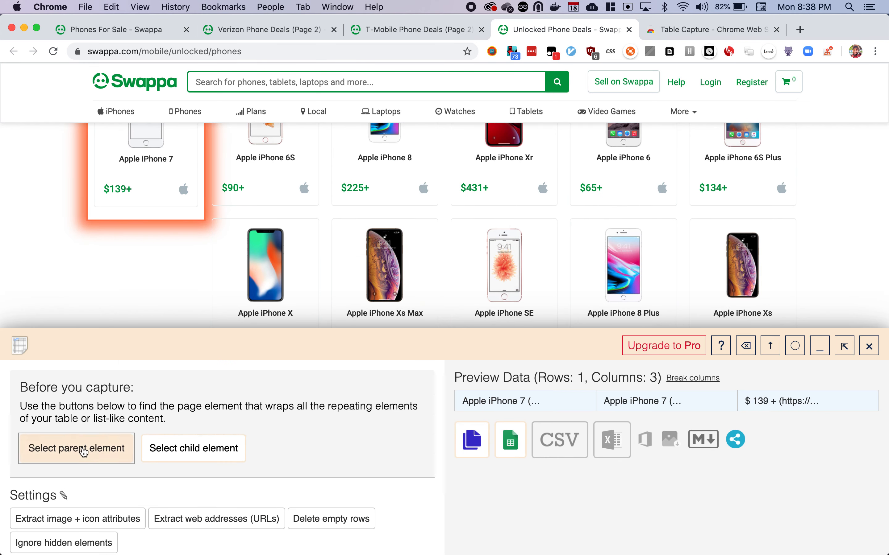
{"action": "left_click", "coordinate": [83, 451]}
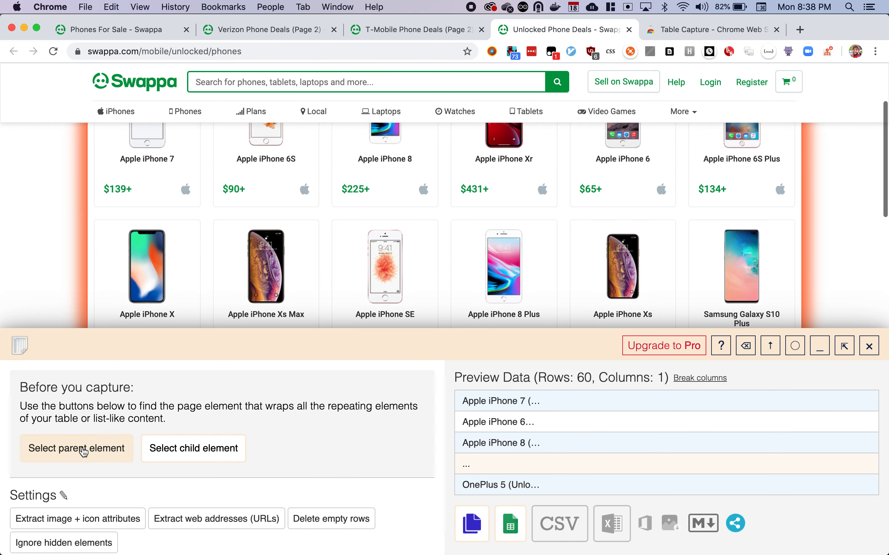
{"action": "left_click", "coordinate": [704, 382]}
Step: Enable paged capture for the Unlocked phone table and add pages 2 and 3 of the listings to it
{"action": "scroll", "coordinate": [163, 471], "scroll_direction": "down", "scroll_amount": 10}
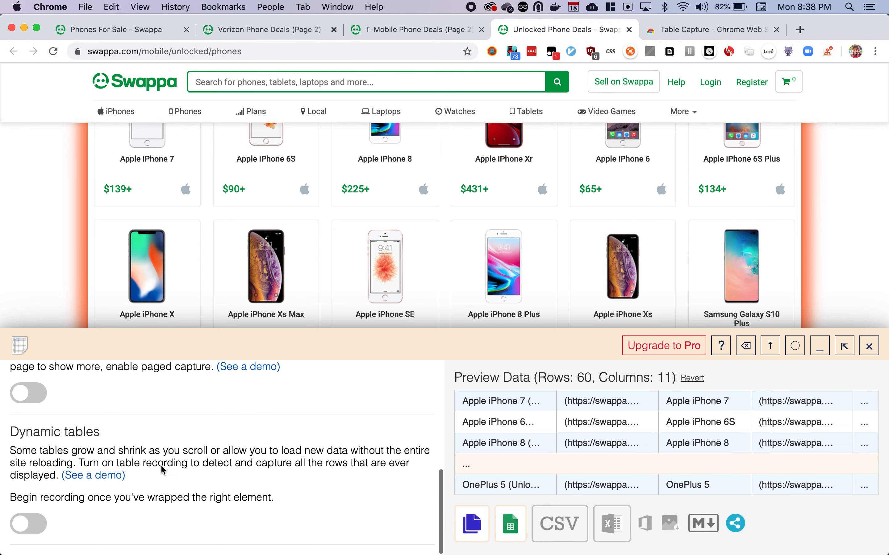
{"action": "left_click", "coordinate": [29, 394]}
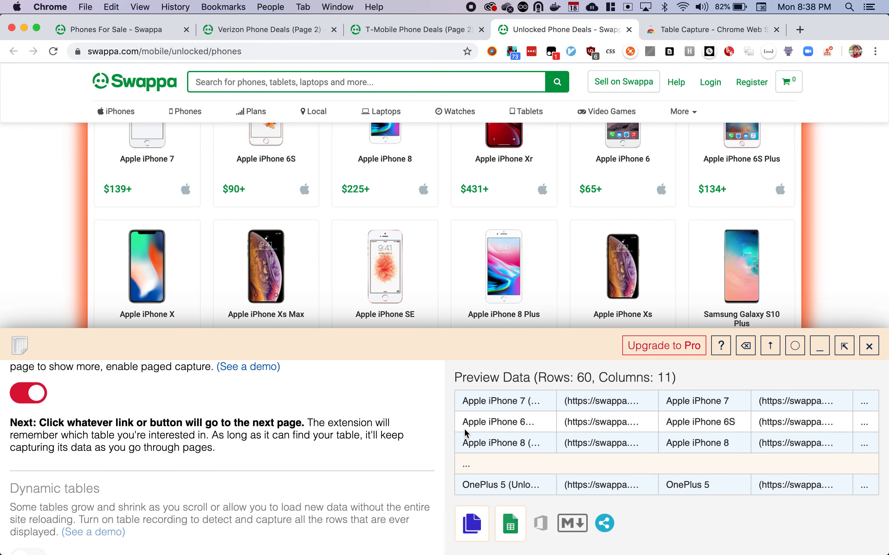
{"action": "scroll", "coordinate": [396, 166], "scroll_direction": "down", "scroll_amount": 15}
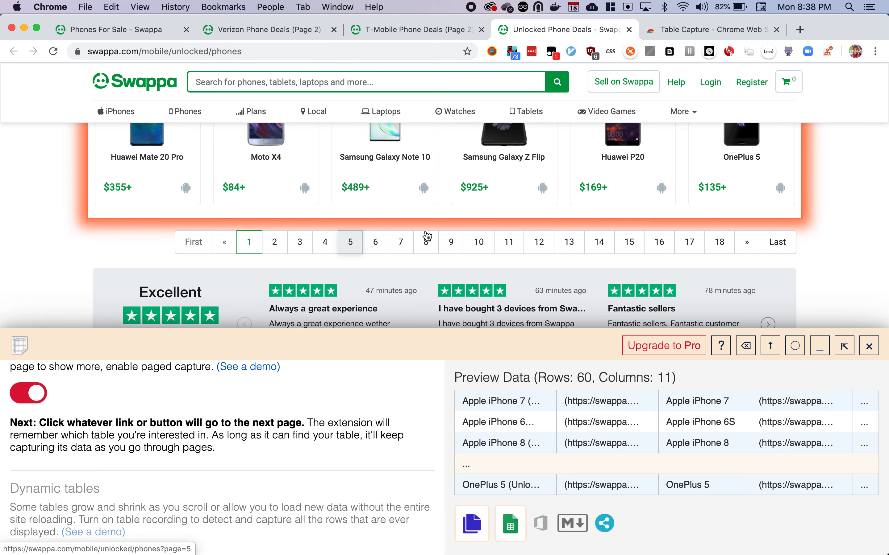
{"action": "left_click", "coordinate": [276, 243]}
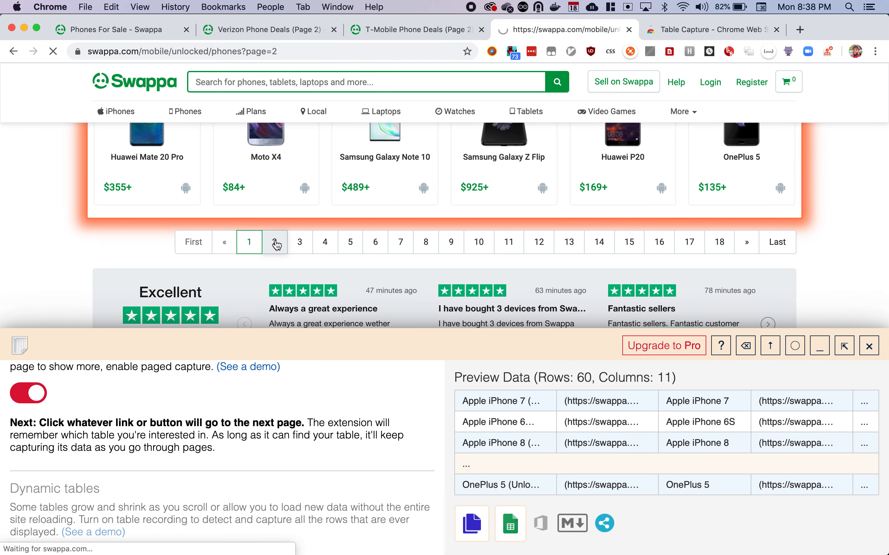
{"action": "scroll", "coordinate": [276, 245], "scroll_direction": "down", "scroll_amount": 10}
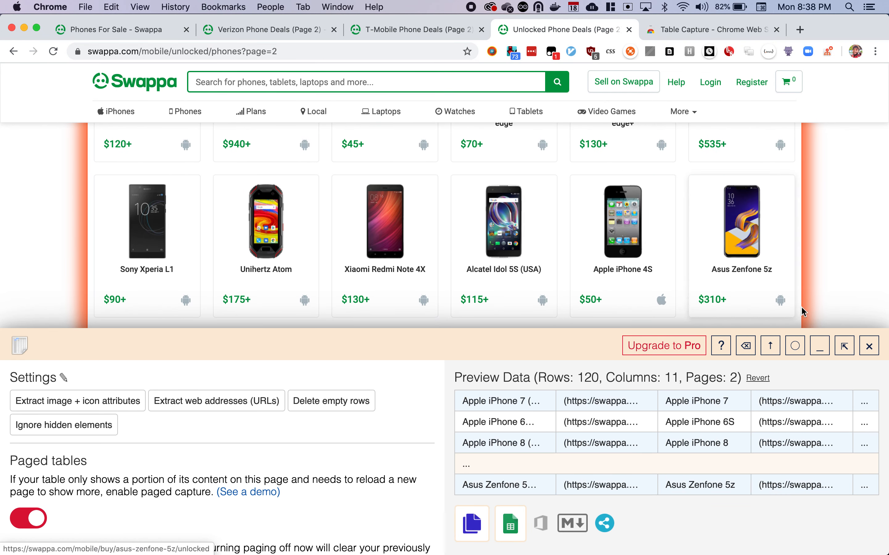
{"action": "left_click", "coordinate": [770, 345]}
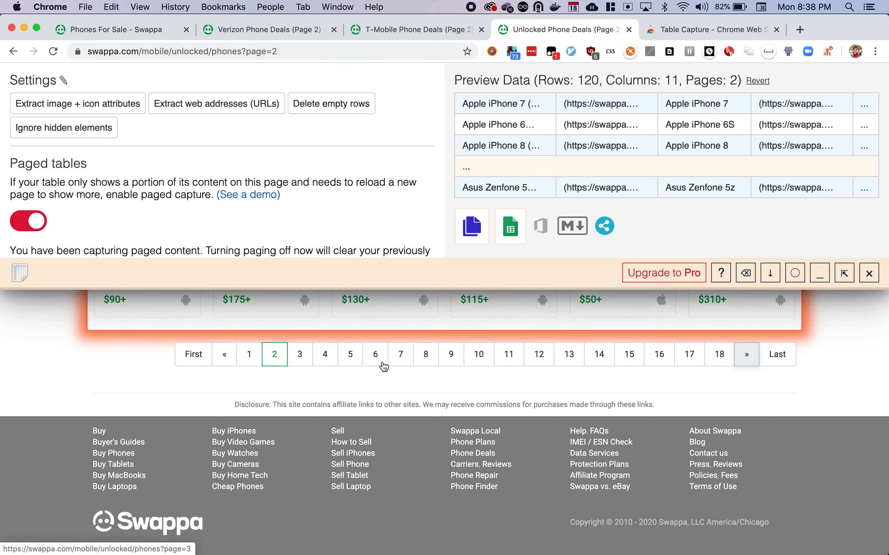
{"action": "left_click", "coordinate": [299, 354]}
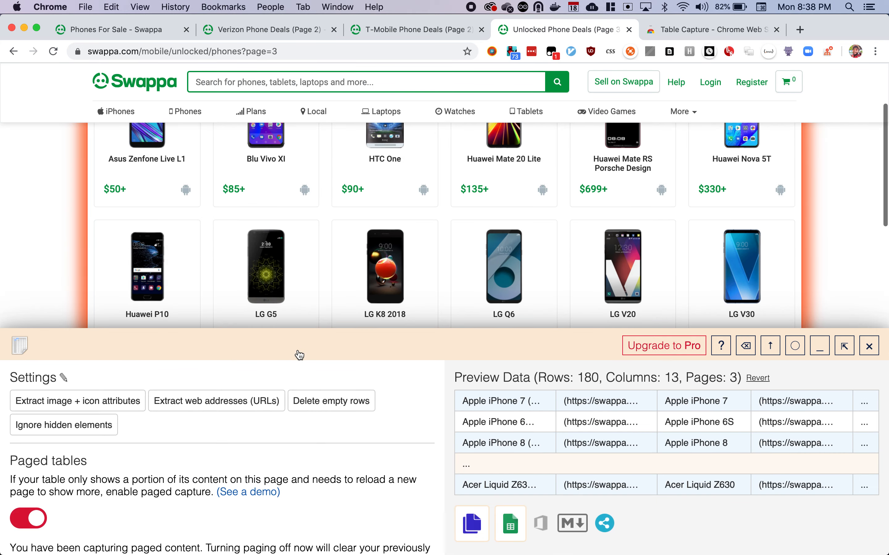
{"action": "scroll", "coordinate": [446, 212], "scroll_direction": "down", "scroll_amount": 15}
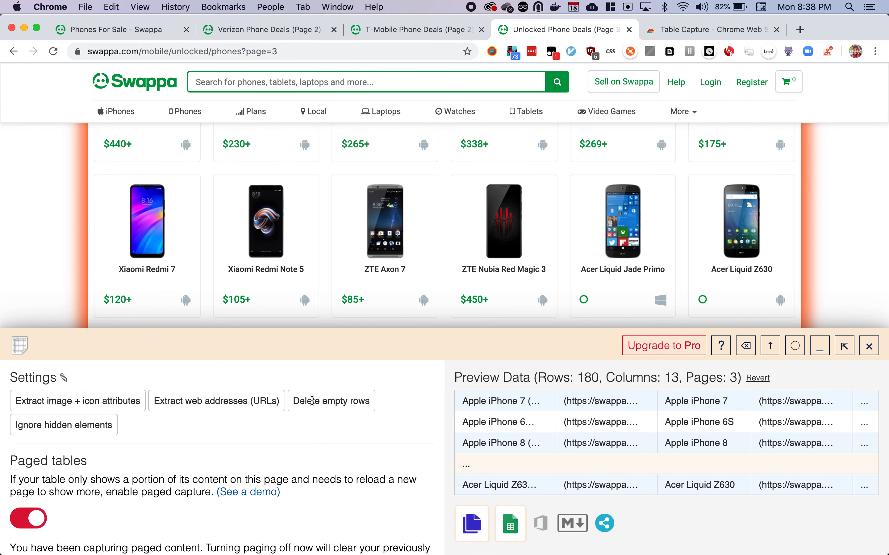
Step: Copy the captured Unlocked table data and paste it into a new sheet of the Excel workbook at cell A1
{"action": "left_click", "coordinate": [471, 531]}
{"action": "key", "text": "super+Tab"}
{"action": "left_click", "coordinate": [149, 532]}
{"action": "key", "text": "super+v"}
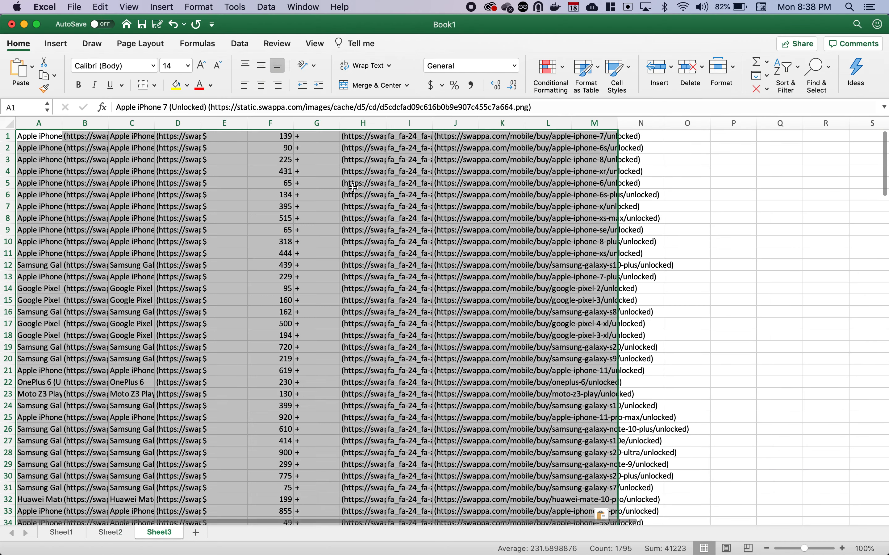
Step: Clear cells A179 to P182, which hold the Unlocked phones without a price
{"action": "scroll", "coordinate": [412, 257], "scroll_direction": "down", "scroll_amount": 20}
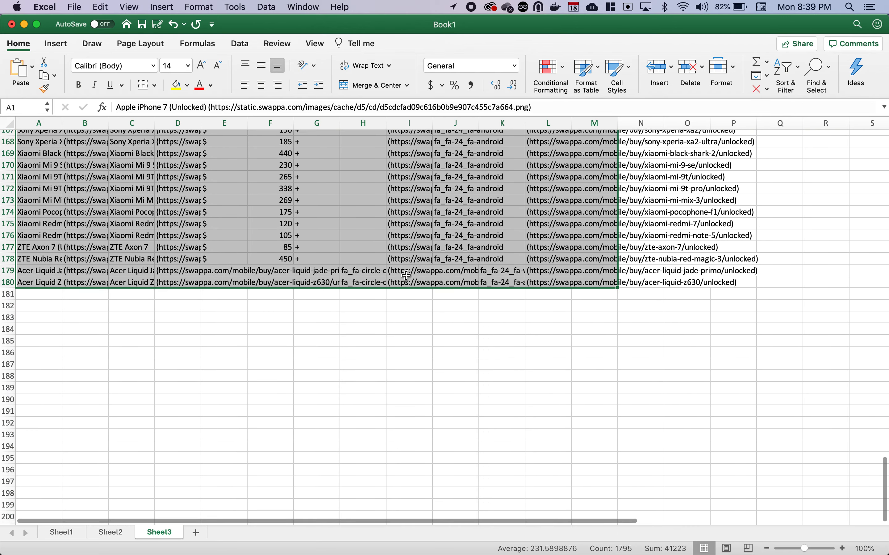
{"action": "left_click", "coordinate": [294, 323]}
{"action": "left_click_drag", "start_coordinate": [20, 279], "coordinate": [734, 320]}
{"action": "key", "text": "Delete"}
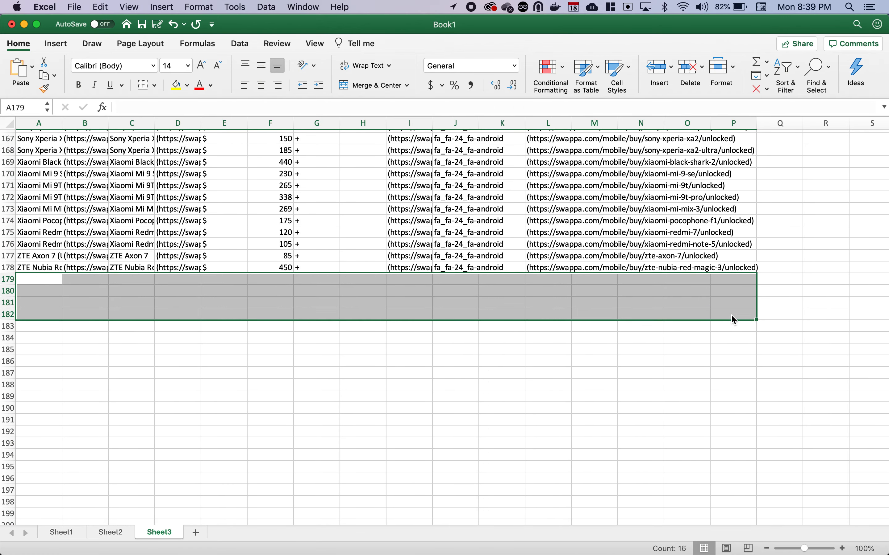
{"action": "left_click", "coordinate": [571, 382]}
Step: Sort the Unlocked data by price in column F from smallest to largest, expanding the selection to the neighbouring columns
{"action": "scroll", "coordinate": [569, 382], "scroll_direction": "up", "scroll_amount": 20}
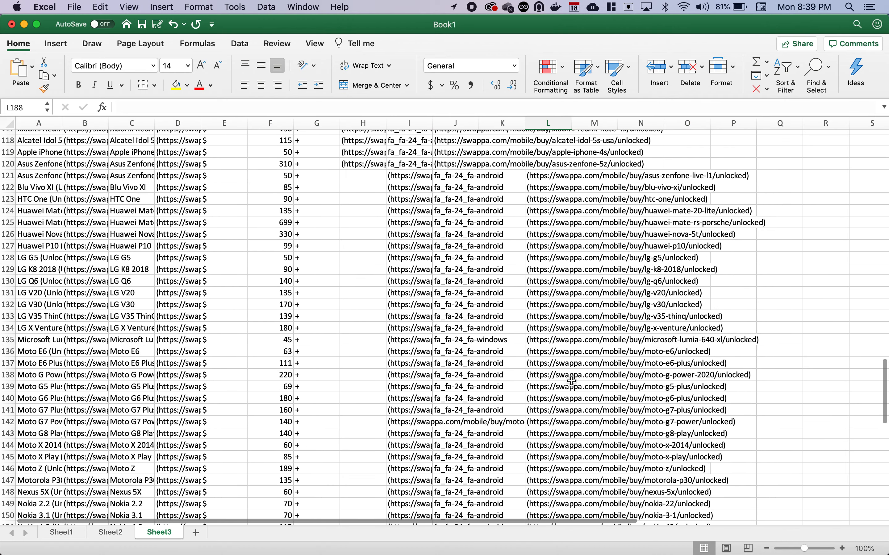
{"action": "scroll", "coordinate": [429, 259], "scroll_direction": "up", "scroll_amount": 20}
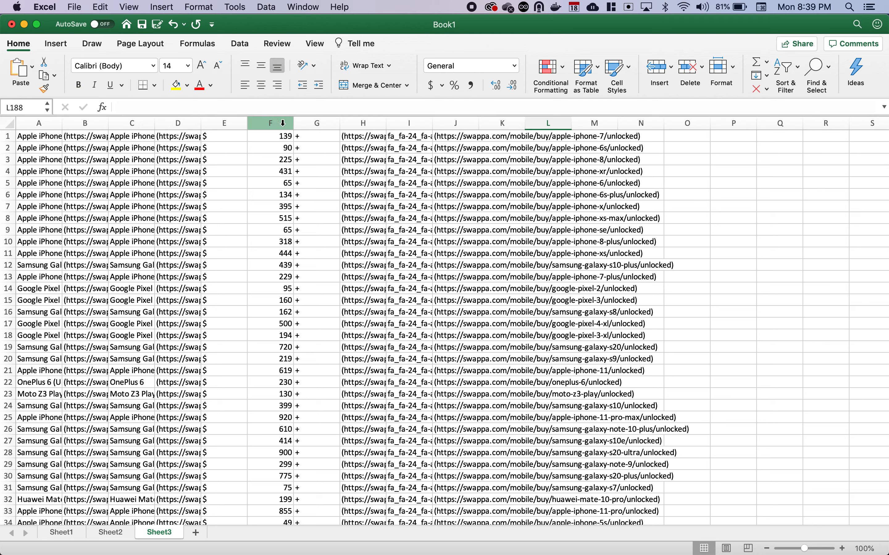
{"action": "left_click", "coordinate": [241, 45]}
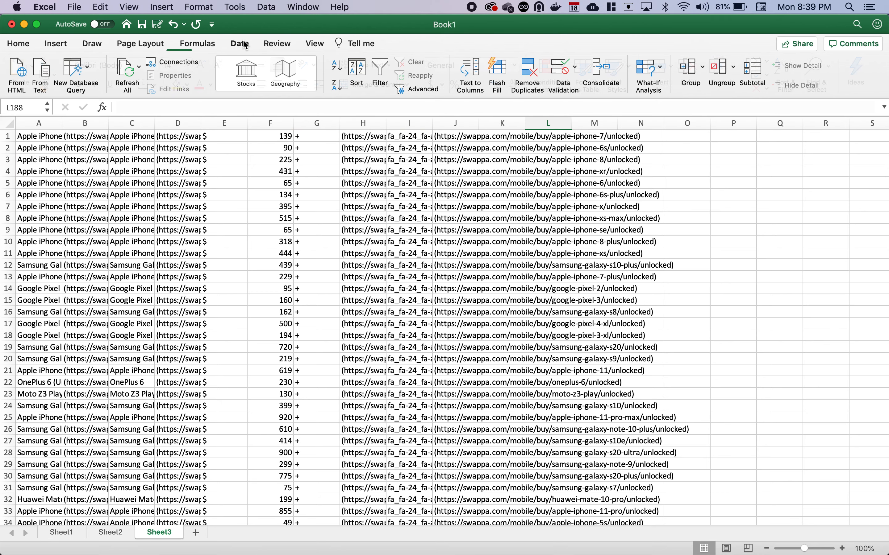
{"action": "left_click", "coordinate": [271, 123]}
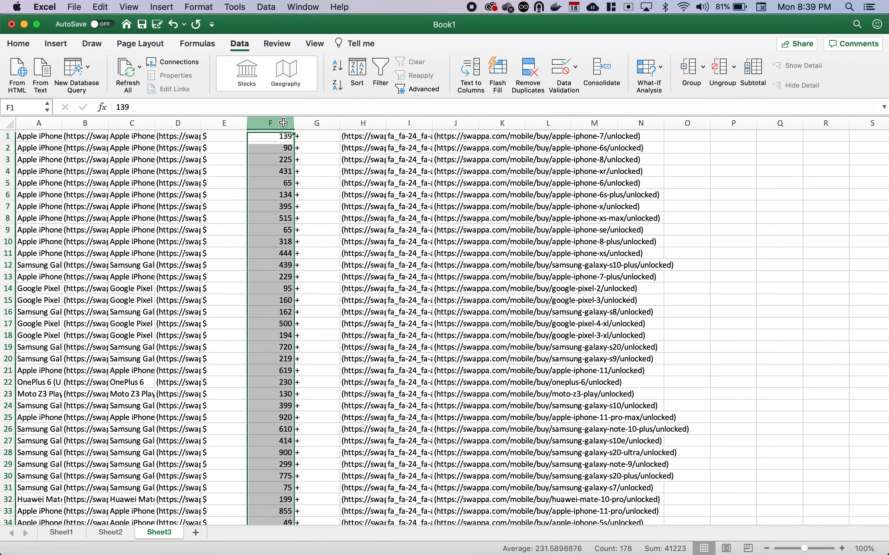
{"action": "left_click", "coordinate": [342, 87]}
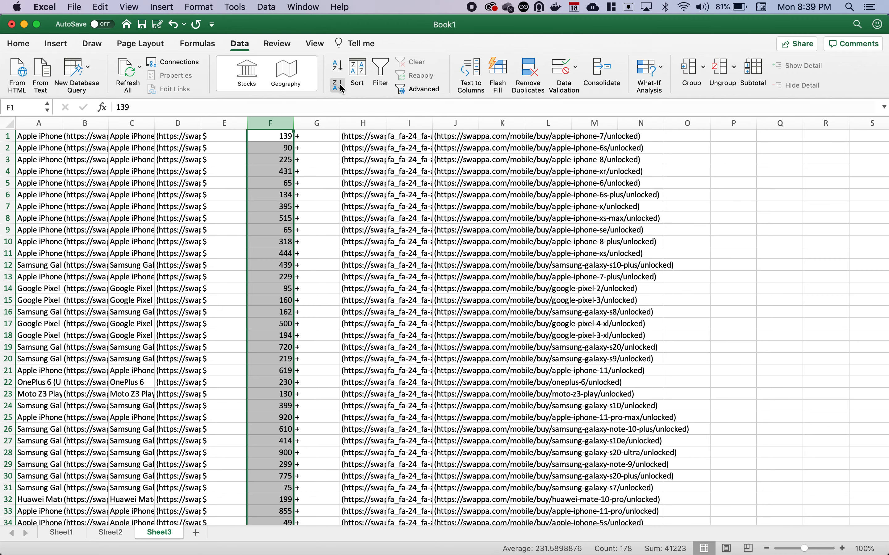
{"action": "left_click", "coordinate": [338, 66]}
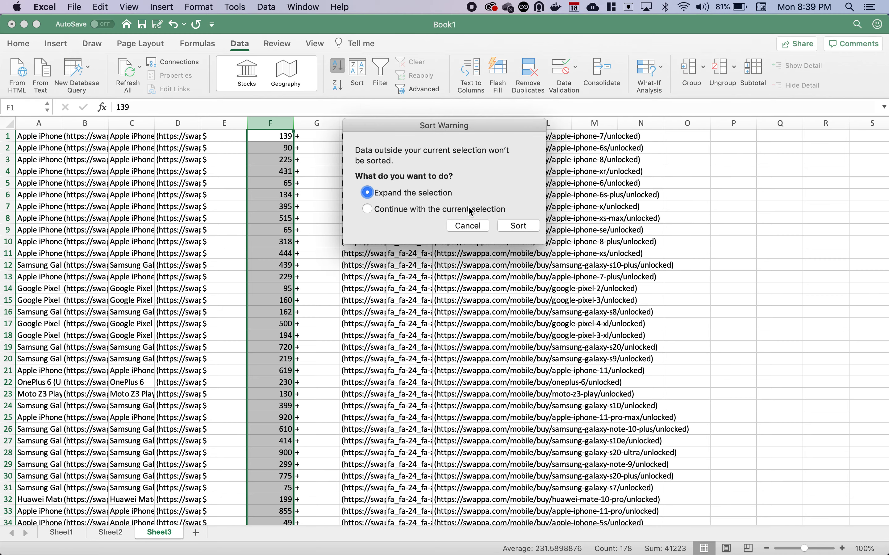
{"action": "left_click", "coordinate": [518, 226]}
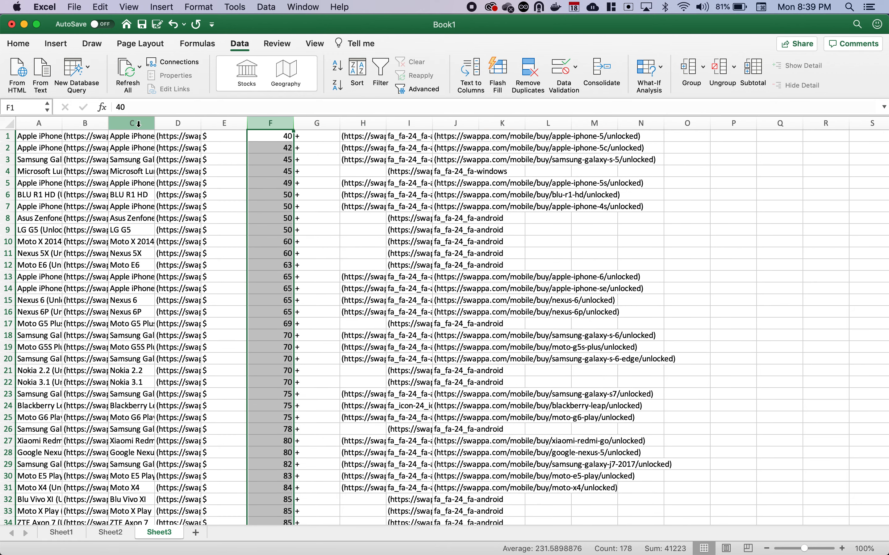
Step: Rename the sheet with the Unlocked data as unlocked and widen its columns A, B and C
{"action": "double_click", "coordinate": [154, 124]}
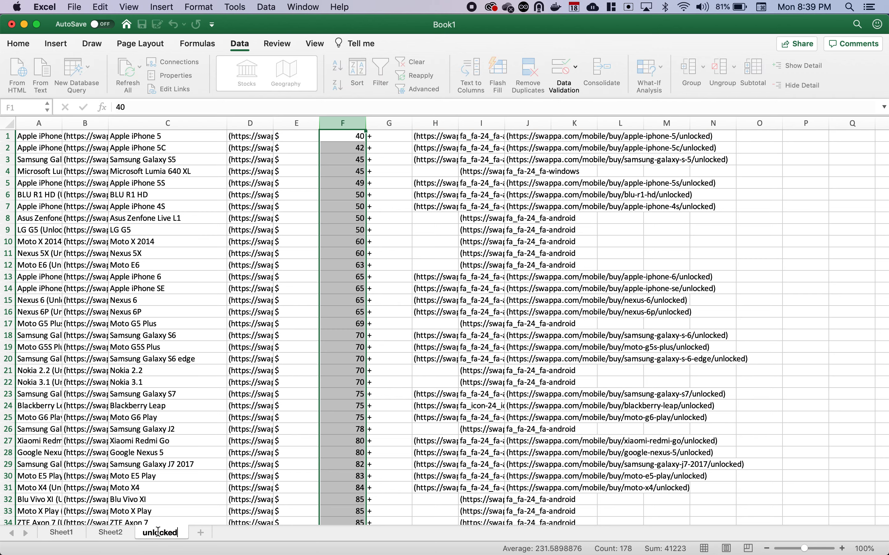
{"action": "key", "text": "Return"}
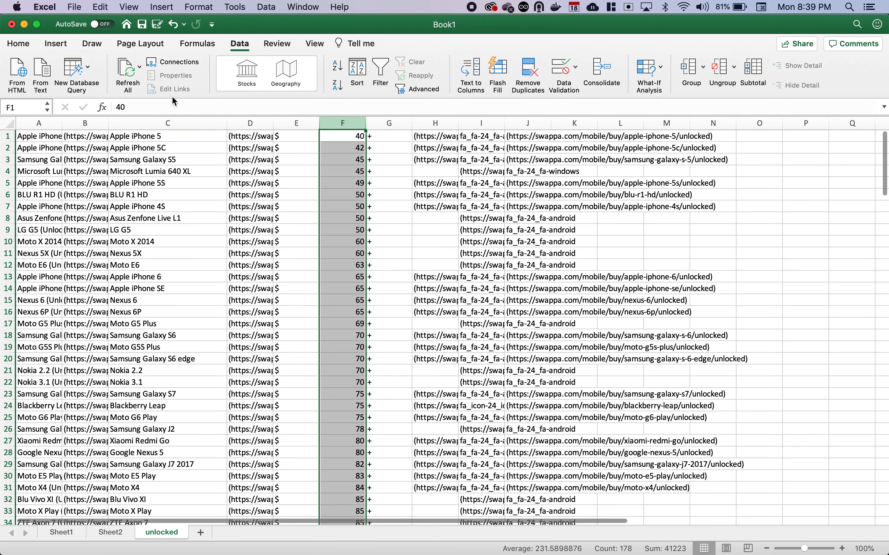
{"action": "left_click_drag", "start_coordinate": [112, 123], "coordinate": [323, 123]}
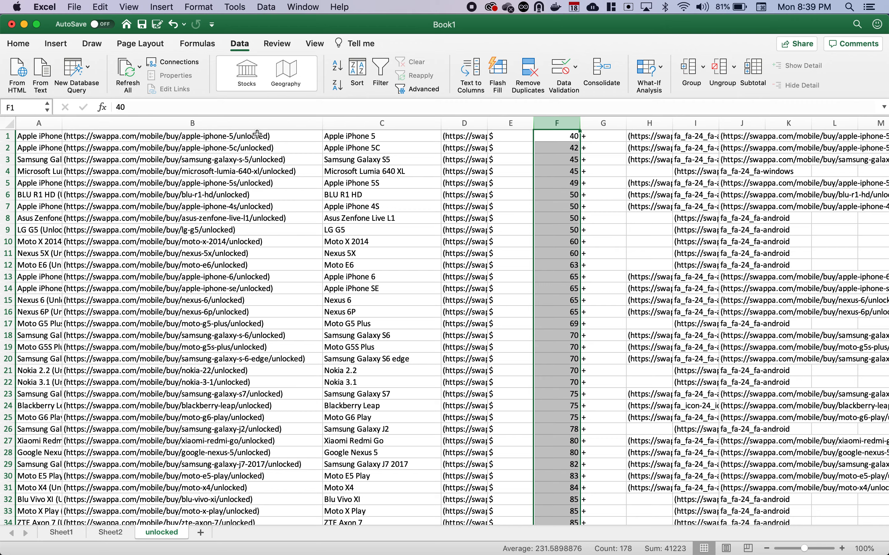
{"action": "left_click_drag", "start_coordinate": [62, 124], "coordinate": [228, 124]}
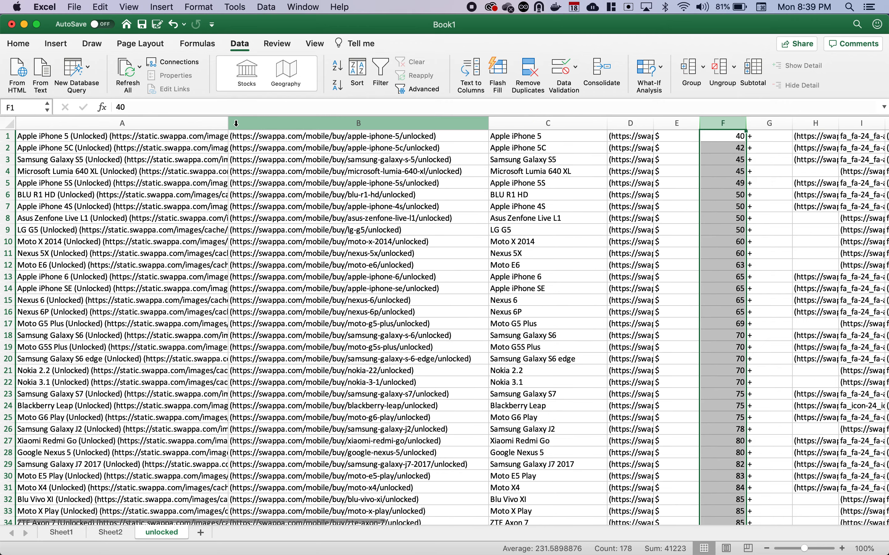
Step: Enter Unlocked in cell A1 and fill it down column A to row 178, replacing the existing text
{"action": "left_click", "coordinate": [141, 135]}
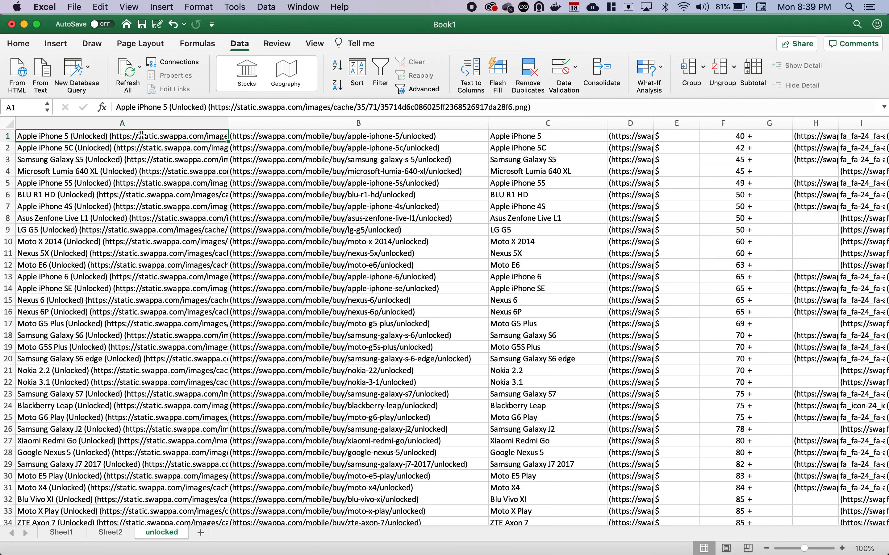
{"action": "left_click", "coordinate": [121, 125]}
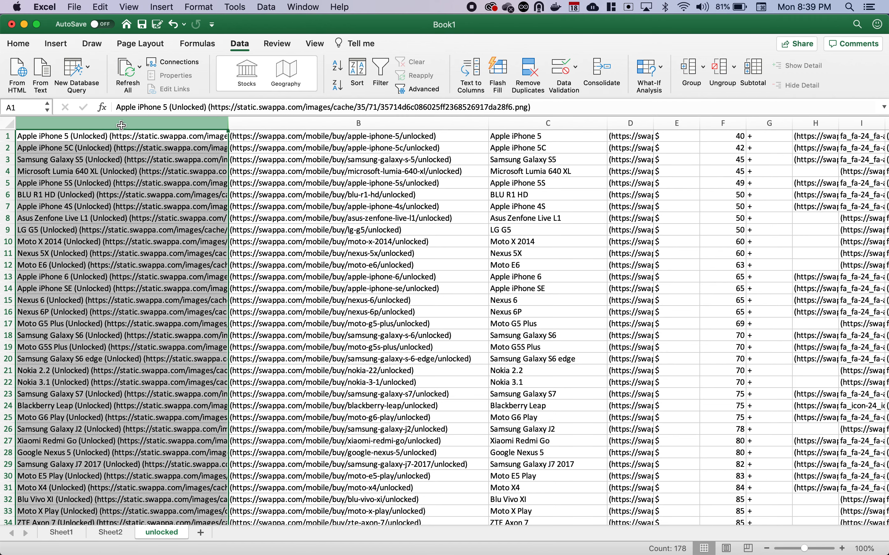
{"action": "type", "text": "U"}
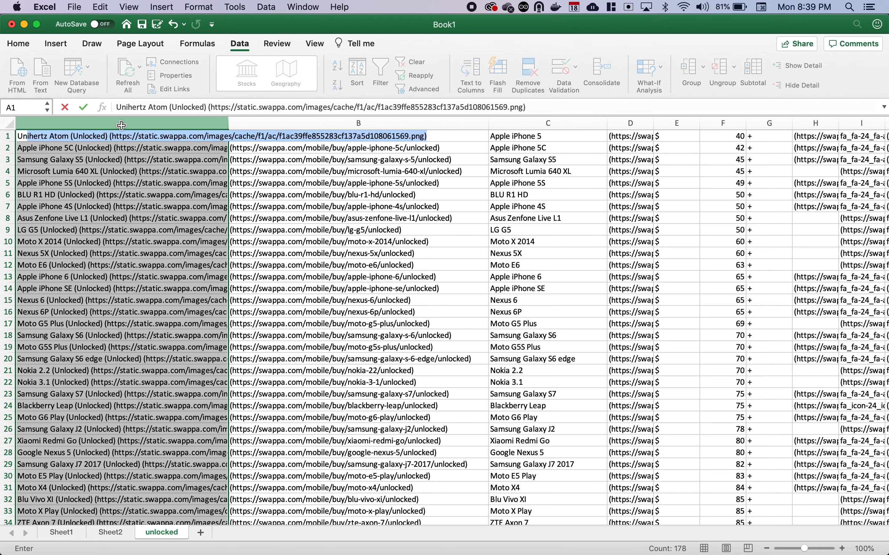
{"action": "type", "text": "nlo"}
{"action": "key", "text": "Return"}
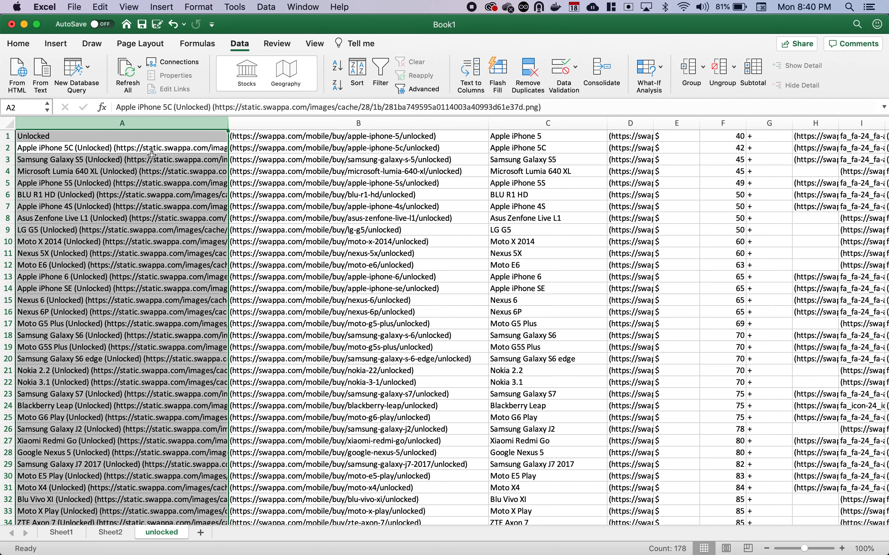
{"action": "left_click", "coordinate": [152, 156]}
{"action": "left_click", "coordinate": [213, 136]}
{"action": "left_click_drag", "start_coordinate": [227, 141], "coordinate": [208, 480]}
{"action": "left_click", "coordinate": [338, 485]}
Step: Review the unlocked sheet from top to bottom to check the carrier label filled in column A
{"action": "scroll", "coordinate": [339, 486], "scroll_direction": "right", "scroll_amount": 2}
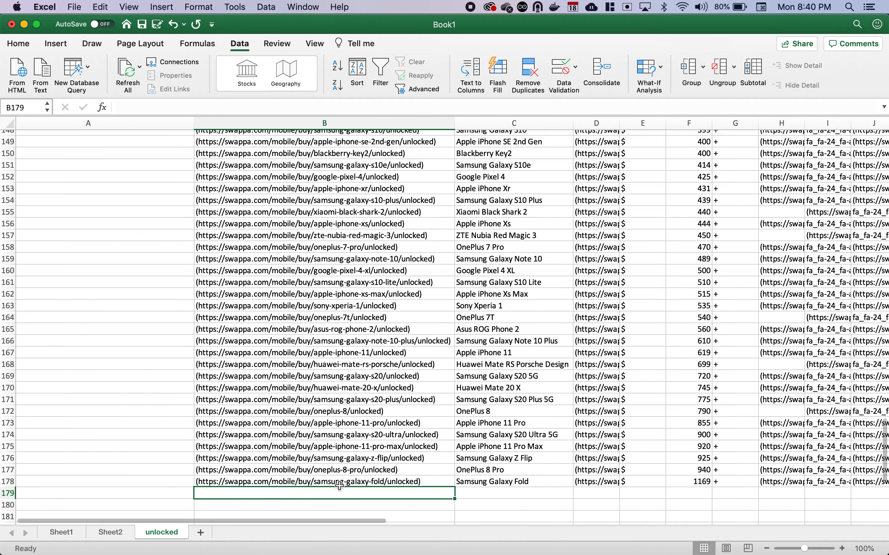
{"action": "scroll", "coordinate": [339, 486], "scroll_direction": "right", "scroll_amount": 5}
{"action": "scroll", "coordinate": [340, 486], "scroll_direction": "up", "scroll_amount": 15}
{"action": "scroll", "coordinate": [340, 486], "scroll_direction": "left", "scroll_amount": 3}
{"action": "scroll", "coordinate": [340, 486], "scroll_direction": "up", "scroll_amount": 19}
{"action": "scroll", "coordinate": [340, 486], "scroll_direction": "left", "scroll_amount": 2}
{"action": "scroll", "coordinate": [340, 486], "scroll_direction": "down", "scroll_amount": 20}
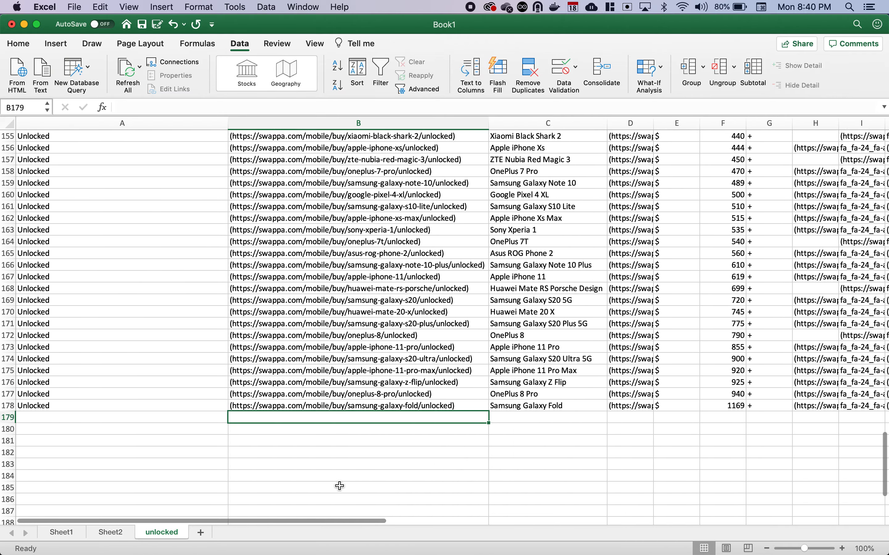
{"action": "scroll", "coordinate": [340, 487], "scroll_direction": "down", "scroll_amount": 2}
Step: Widen column A of Sheet2 and rename the sheet as tmobile
{"action": "left_click", "coordinate": [108, 532]}
{"action": "scroll", "coordinate": [220, 272], "scroll_direction": "up", "scroll_amount": 20}
{"action": "left_click_drag", "start_coordinate": [60, 123], "coordinate": [271, 125]}
{"action": "left_click", "coordinate": [273, 124]}
{"action": "key", "text": "super+Tab"}
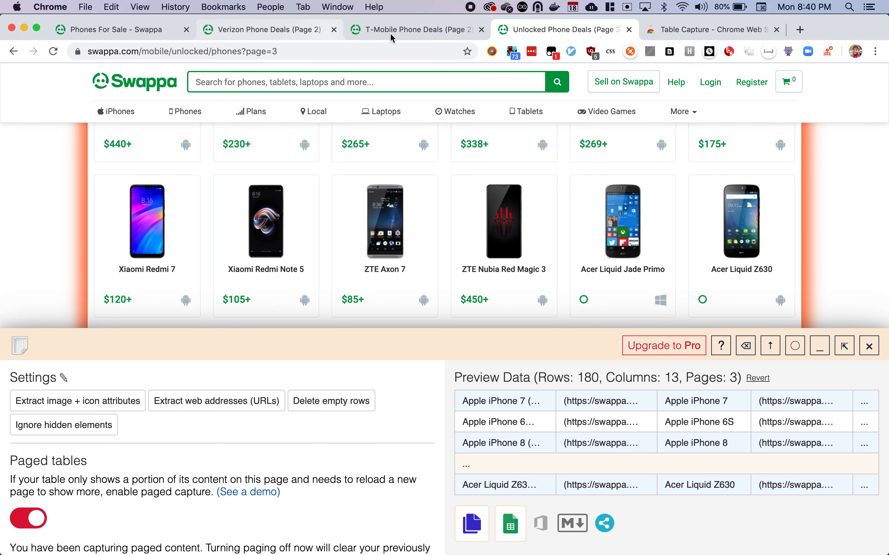
{"action": "key", "text": "super+Tab"}
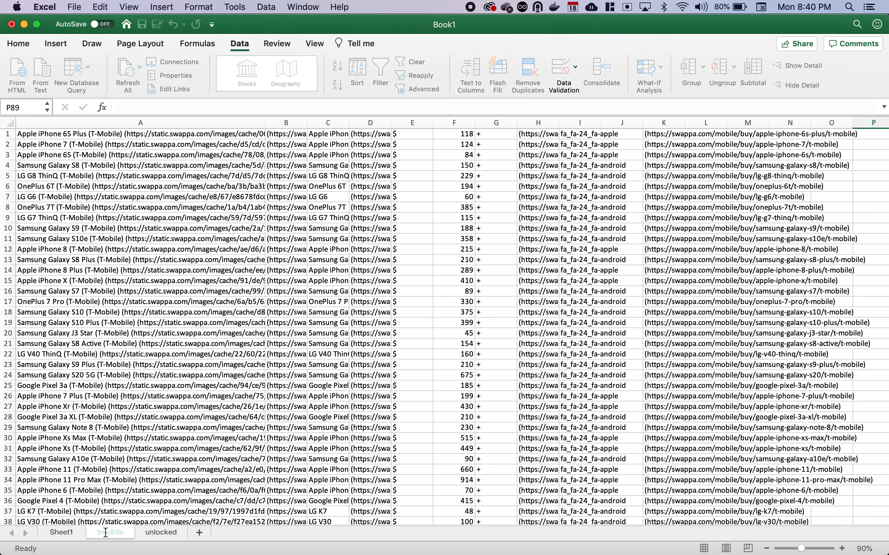
{"action": "key", "text": "Return"}
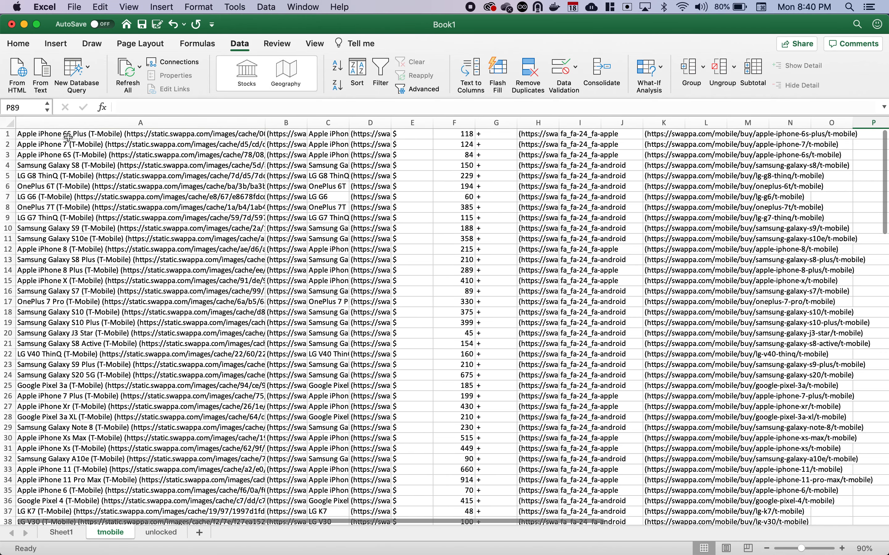
Step: Enter T Mobile in cell A1 of the tmobile sheet and fill it down column A to row 85
{"action": "left_click", "coordinate": [67, 137]}
{"action": "type", "text": "T"}
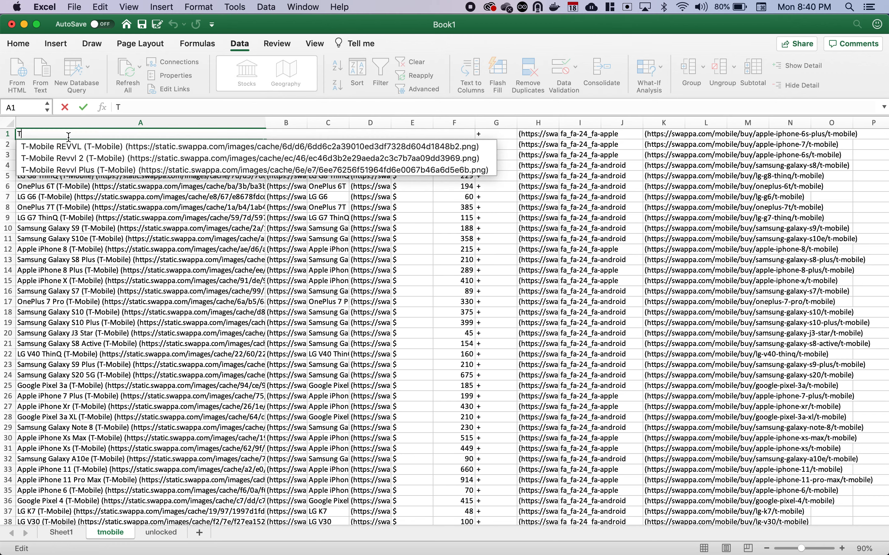
{"action": "type", "text": " M"}
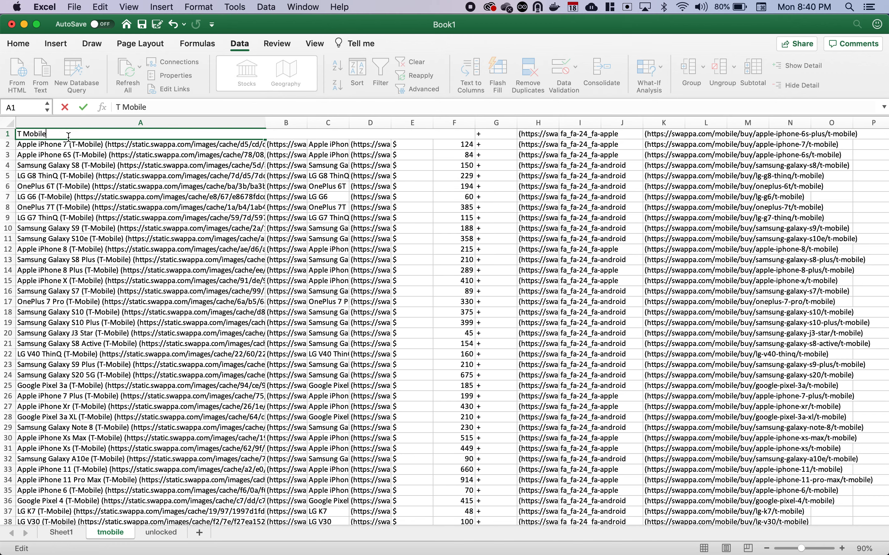
{"action": "type", "text": "obile"}
{"action": "key", "text": "Return"}
{"action": "left_click", "coordinate": [96, 133]}
{"action": "left_click_drag", "start_coordinate": [265, 139], "coordinate": [238, 505]}
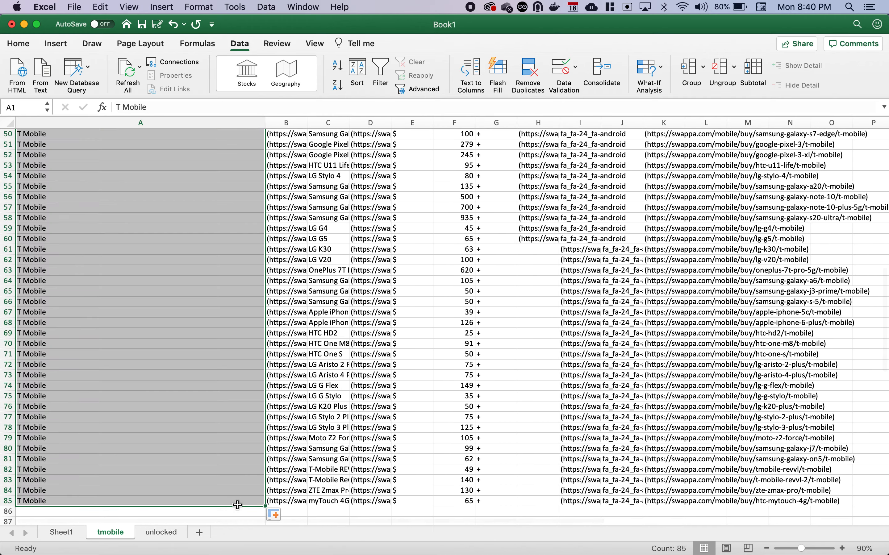
Step: Enter Verizon in cell A1 of Sheet1 and fill it down column A to row 86
{"action": "left_click", "coordinate": [61, 532]}
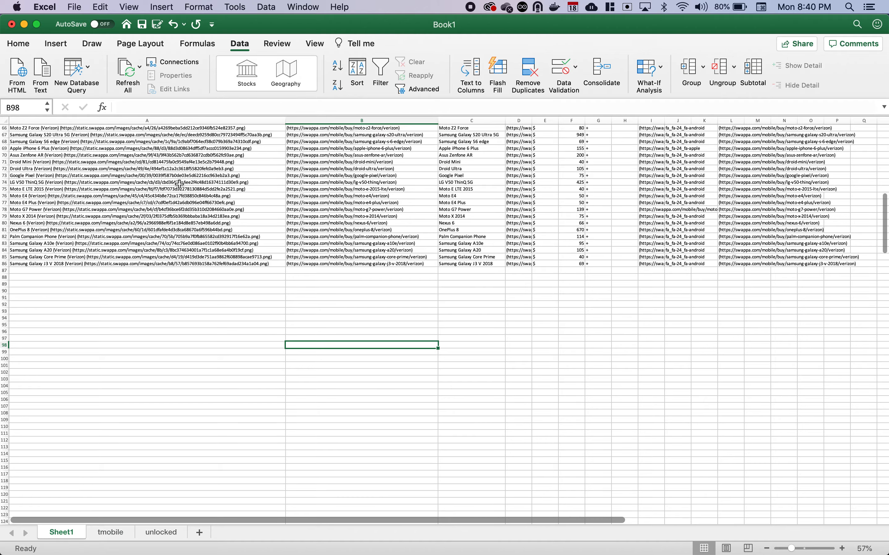
{"action": "scroll", "coordinate": [179, 183], "scroll_direction": "up", "scroll_amount": 10}
{"action": "scroll", "coordinate": [179, 184], "scroll_direction": "up", "scroll_amount": 5}
{"action": "left_click", "coordinate": [138, 127]}
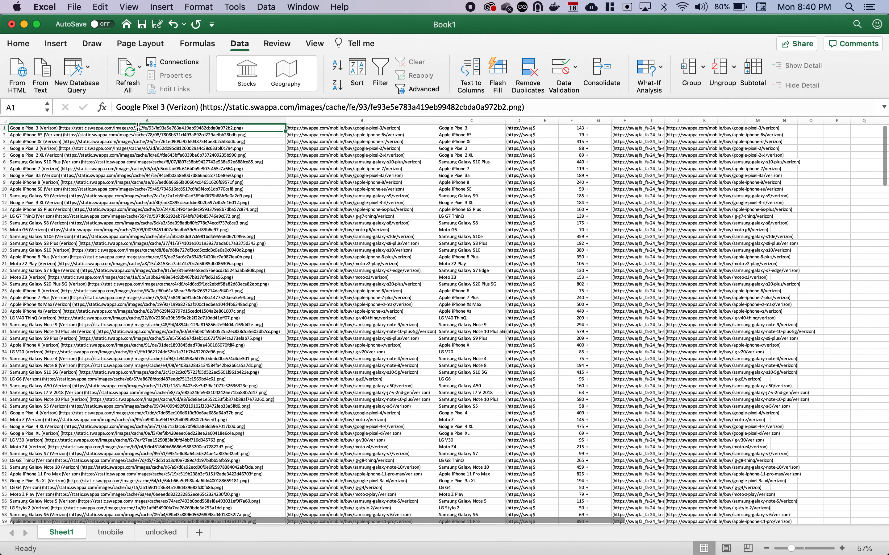
{"action": "type", "text": "Verizon"}
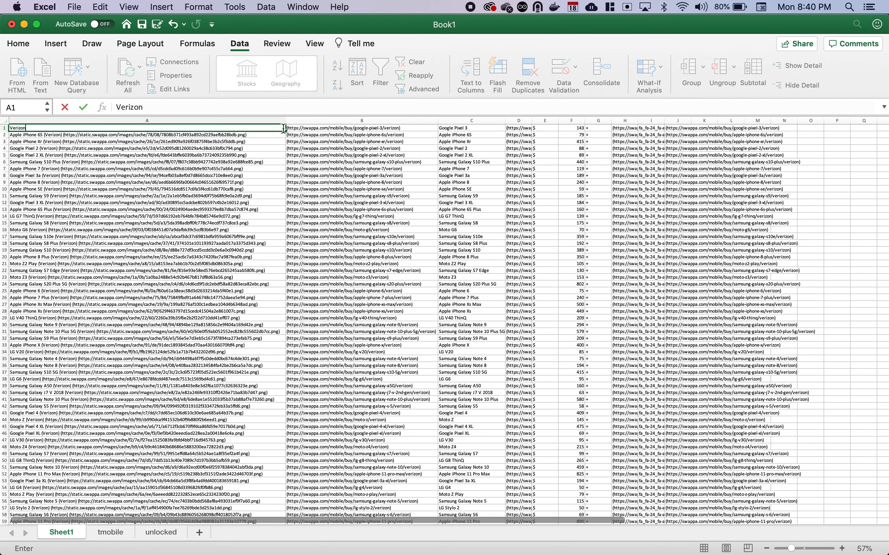
{"action": "left_click_drag", "start_coordinate": [284, 130], "coordinate": [280, 398]}
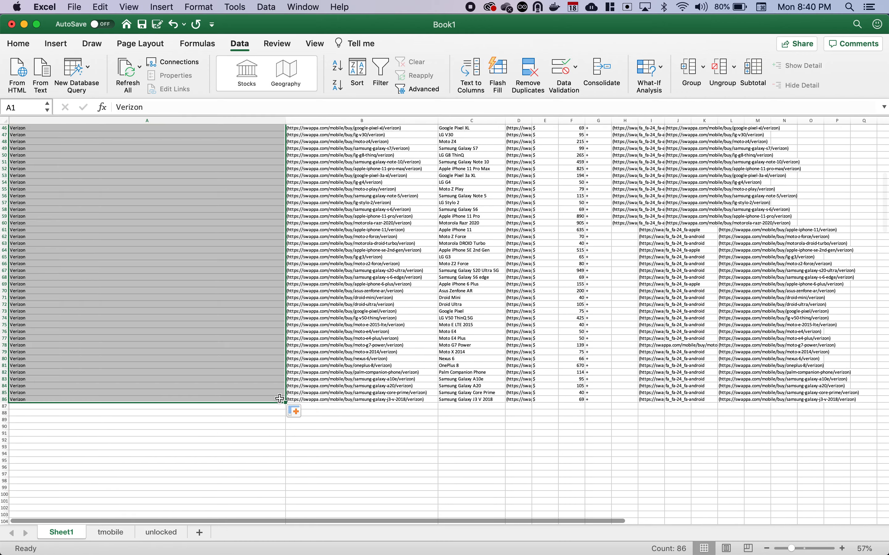
{"action": "left_click", "coordinate": [340, 439]}
{"action": "scroll", "coordinate": [340, 440], "scroll_direction": "up", "scroll_amount": 15}
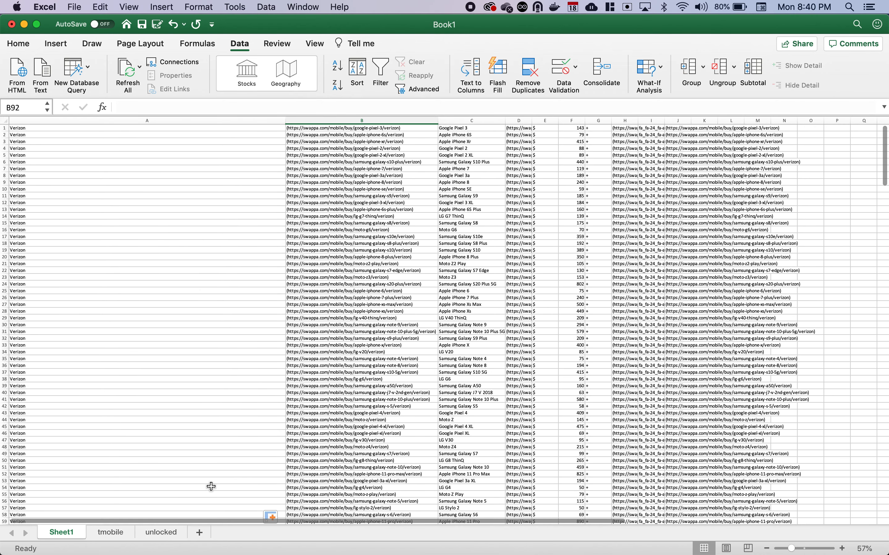
Step: Add a new sheet named all and rename Sheet1 as verizon
{"action": "left_click", "coordinate": [204, 533]}
{"action": "double_click", "coordinate": [107, 532]}
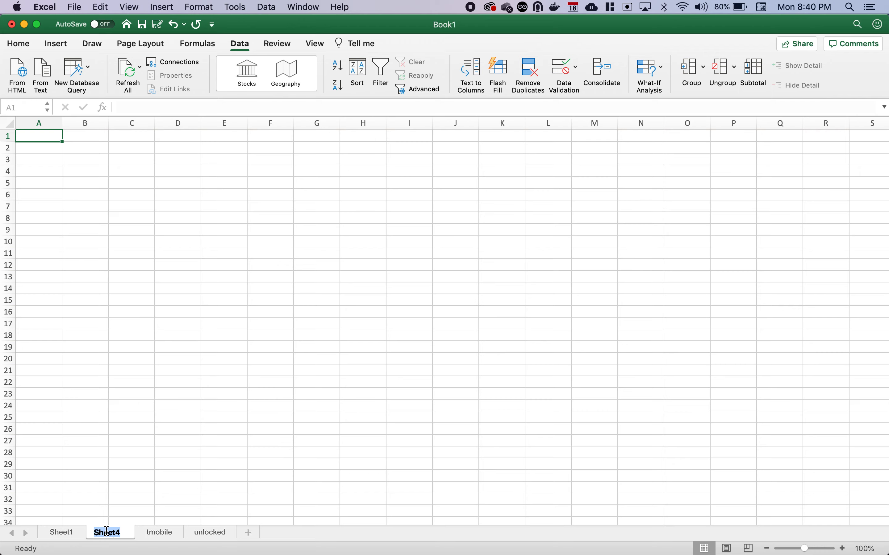
{"action": "double_click", "coordinate": [63, 533]}
{"action": "type", "text": "verizon"}
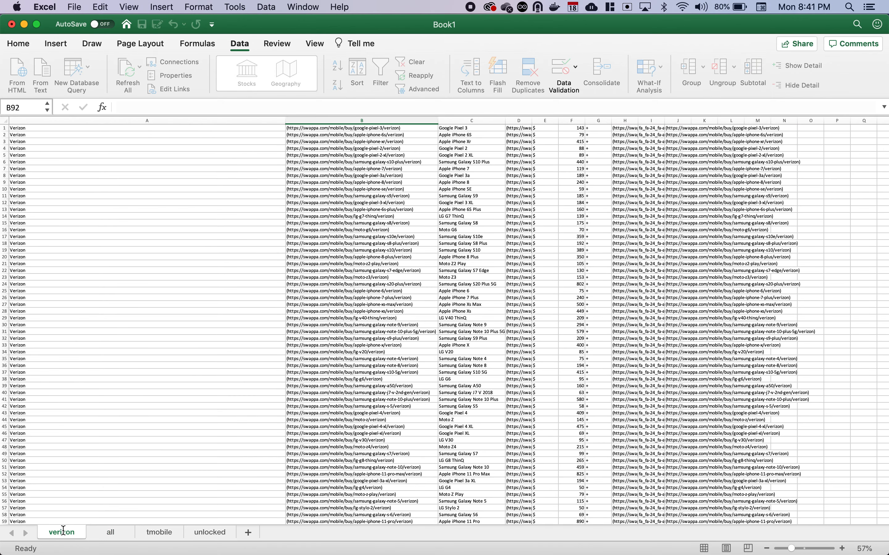
{"action": "key", "text": "Return"}
Step: Copy the entire contents of the verizon sheet into the all sheet, starting at cell A1
{"action": "left_click", "coordinate": [110, 532]}
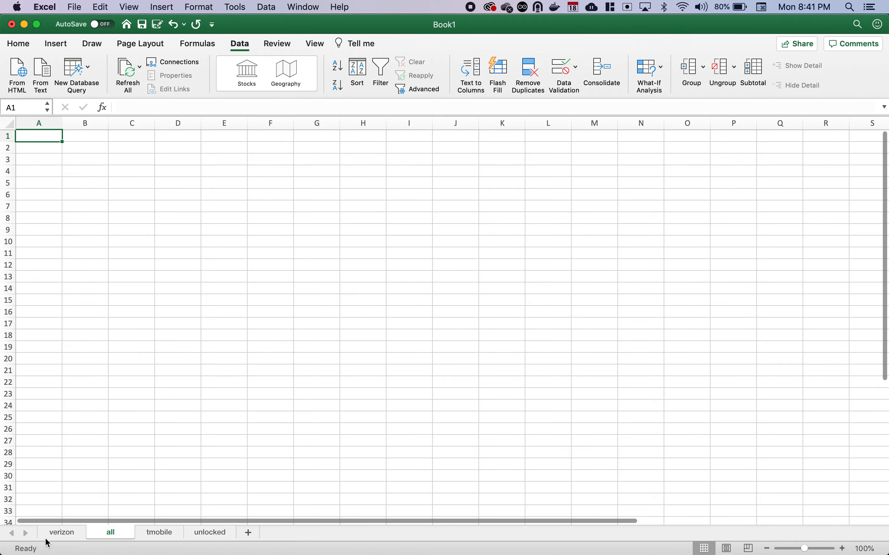
{"action": "left_click", "coordinate": [57, 533]}
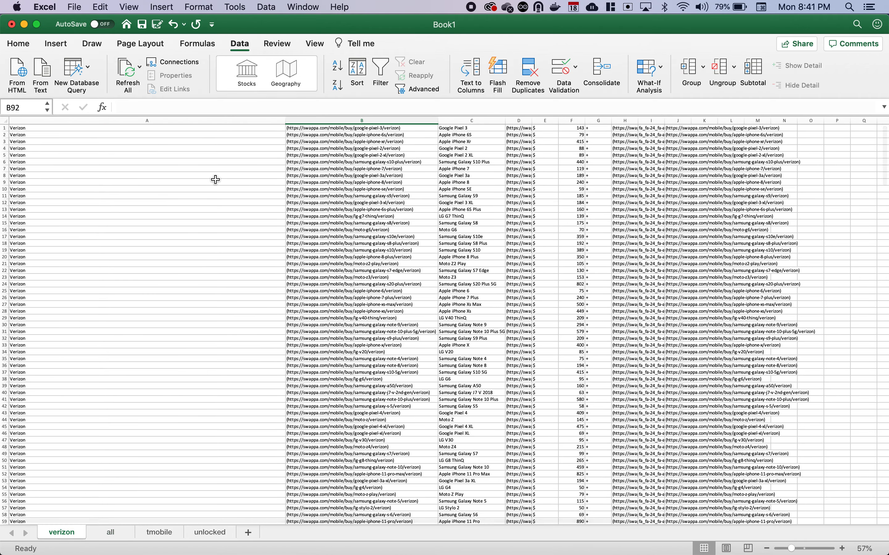
{"action": "key", "text": "super+a"}
{"action": "key", "text": "super+c"}
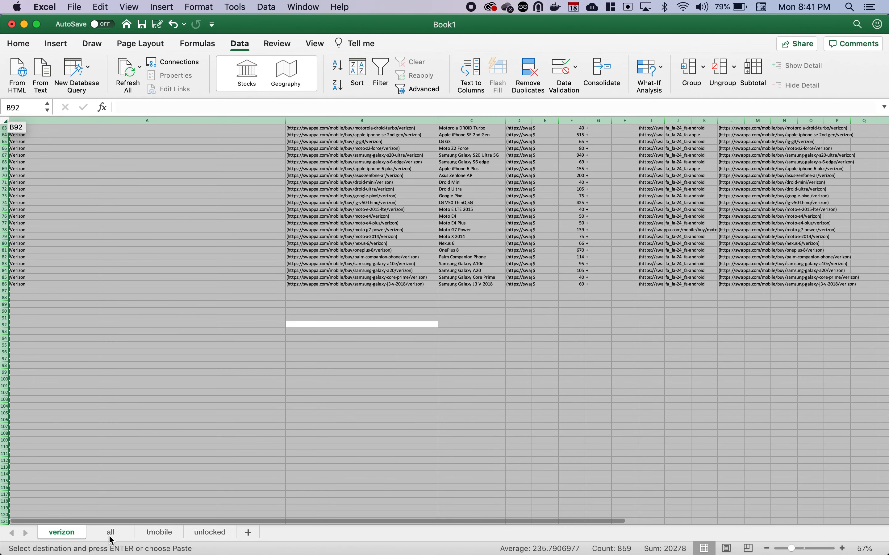
{"action": "left_click", "coordinate": [112, 533]}
{"action": "key", "text": "super+v"}
{"action": "left_click", "coordinate": [284, 321]}
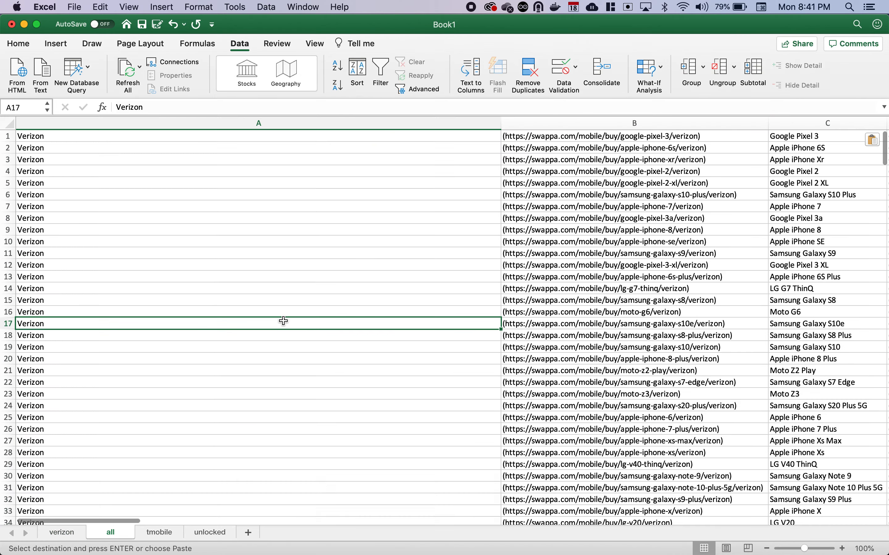
{"action": "left_click", "coordinate": [769, 549]}
{"action": "left_click", "coordinate": [769, 549]}
{"action": "left_click", "coordinate": [770, 549]}
{"action": "left_click", "coordinate": [769, 549]}
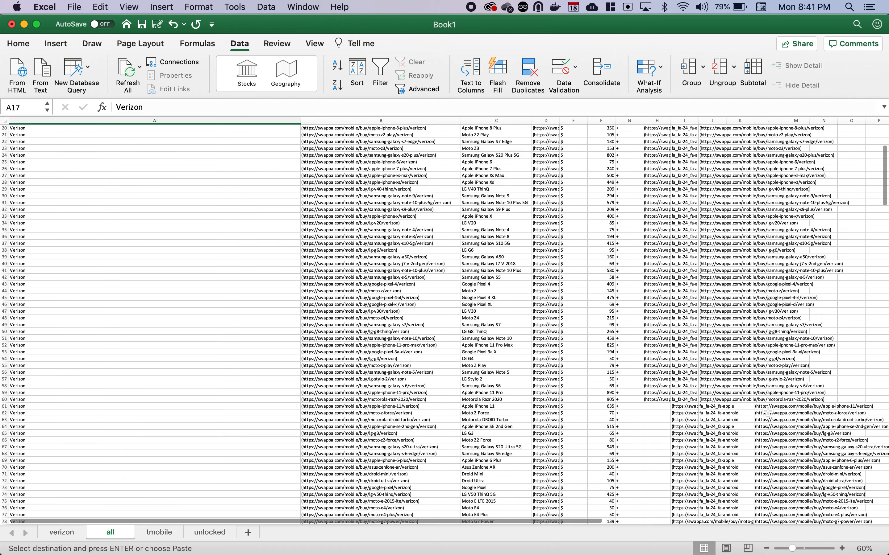
{"action": "scroll", "coordinate": [768, 412], "scroll_direction": "down", "scroll_amount": 10}
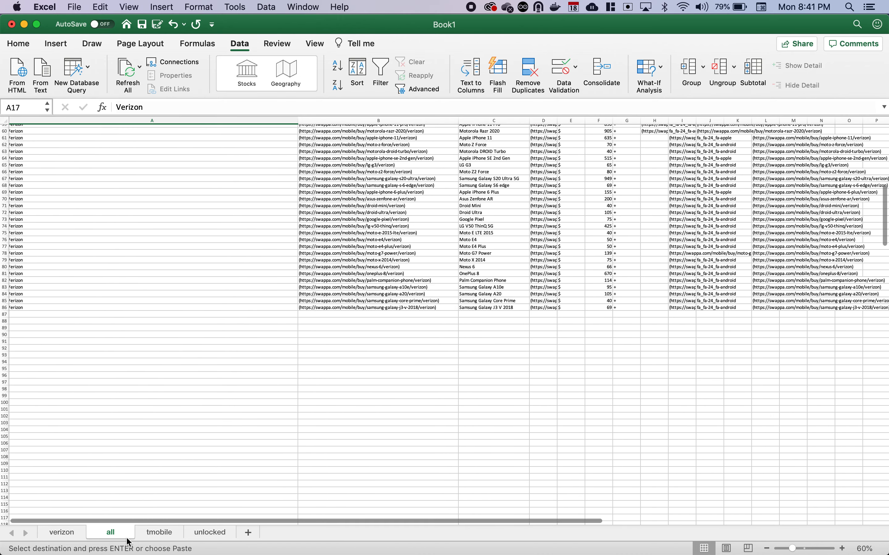
Step: Copy the T Mobile data in range A1:O85 of the tmobile sheet
{"action": "left_click", "coordinate": [160, 534]}
{"action": "left_click", "coordinate": [325, 333]}
{"action": "scroll", "coordinate": [586, 428], "scroll_direction": "down", "scroll_amount": 2}
{"action": "scroll", "coordinate": [586, 428], "scroll_direction": "right", "scroll_amount": 3}
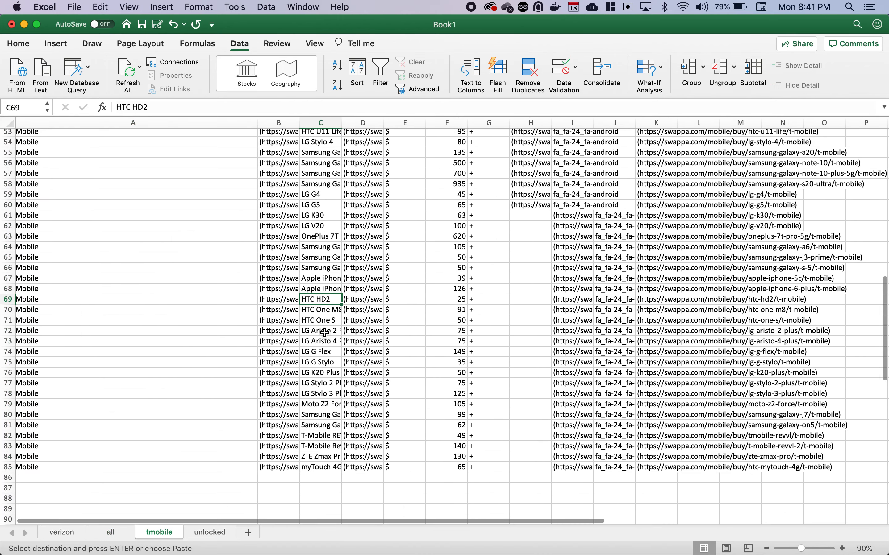
{"action": "left_click_drag", "start_coordinate": [543, 462], "coordinate": [2, 25]}
{"action": "left_click", "coordinate": [615, 137]}
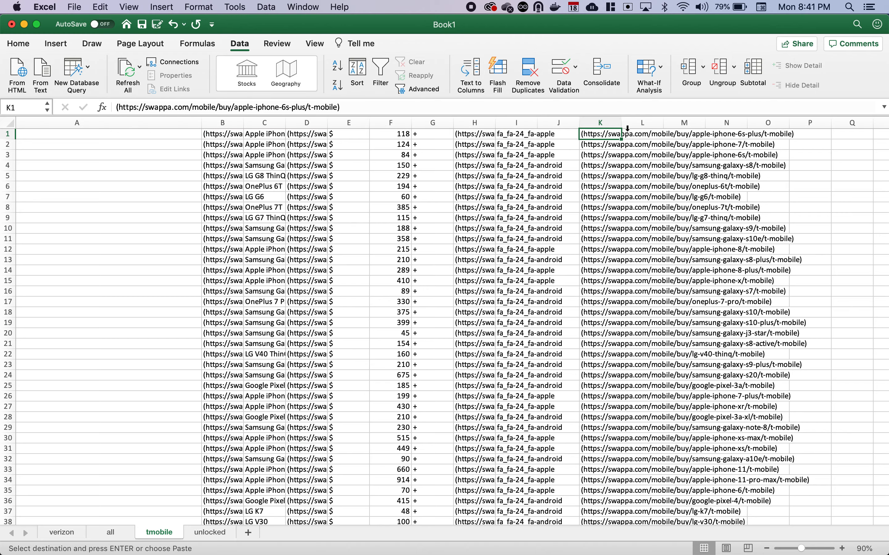
{"action": "left_click", "coordinate": [66, 135]}
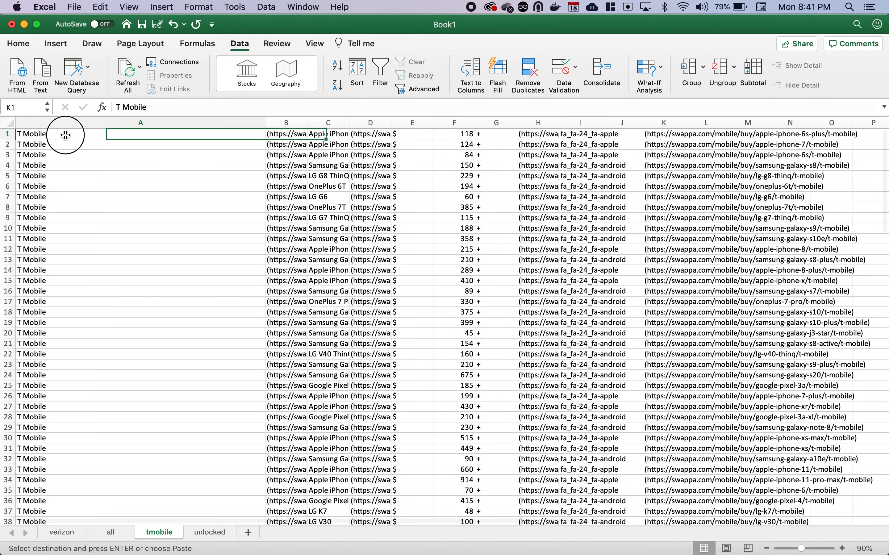
{"action": "scroll", "coordinate": [258, 257], "scroll_direction": "down", "scroll_amount": 20}
{"action": "scroll", "coordinate": [404, 313], "scroll_direction": "right", "scroll_amount": 5}
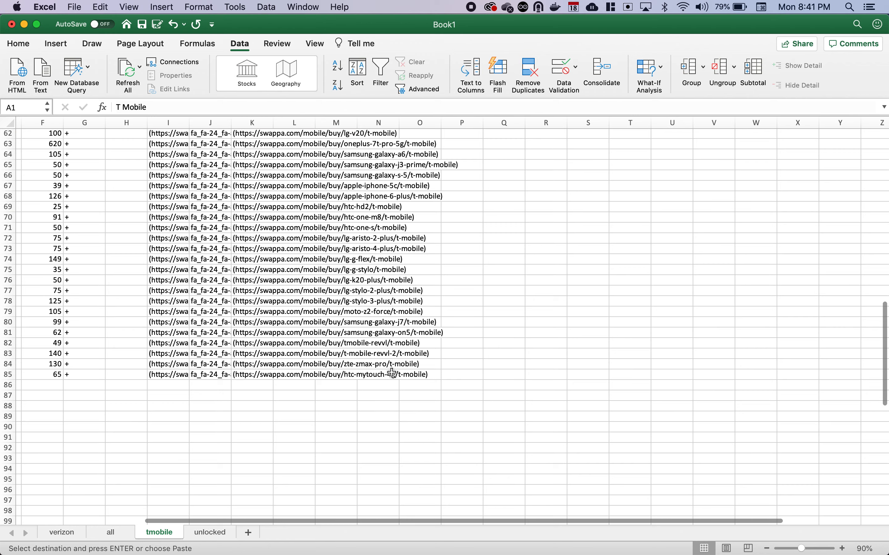
{"action": "left_click", "coordinate": [393, 373], "text": "shift"}
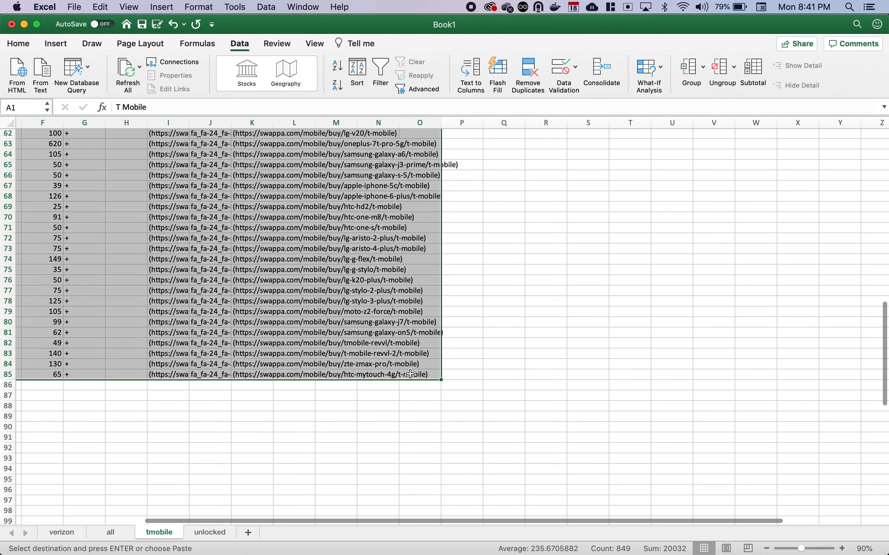
{"action": "key", "text": "cmd+c"}
Step: Paste the copied T Mobile rows into the all sheet below the Verizon rows, starting at cell A87
{"action": "left_click", "coordinate": [106, 538]}
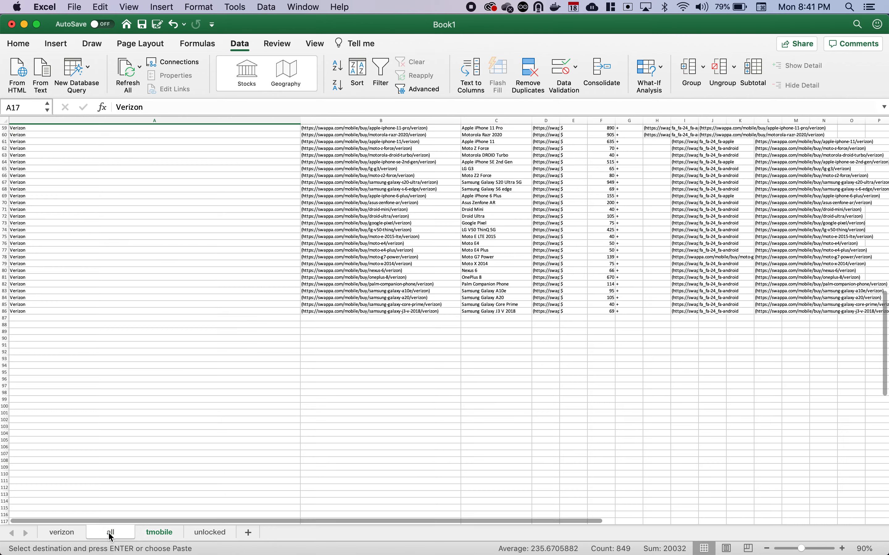
{"action": "left_click", "coordinate": [44, 318]}
{"action": "key", "text": "super+v"}
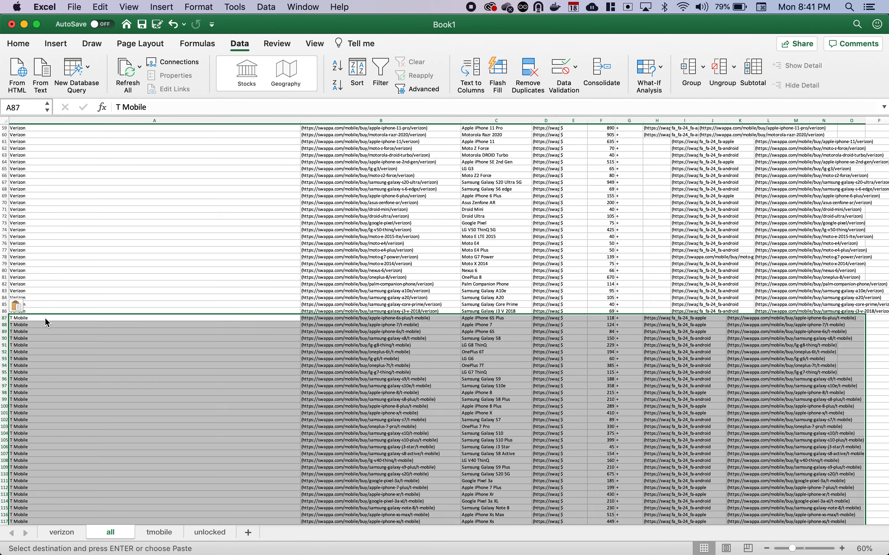
Step: Select cell A172 below the T Mobile rows on the all sheet, and copy range A1:K178 of the unlocked sheet
{"action": "scroll", "coordinate": [242, 390], "scroll_direction": "down", "scroll_amount": 20}
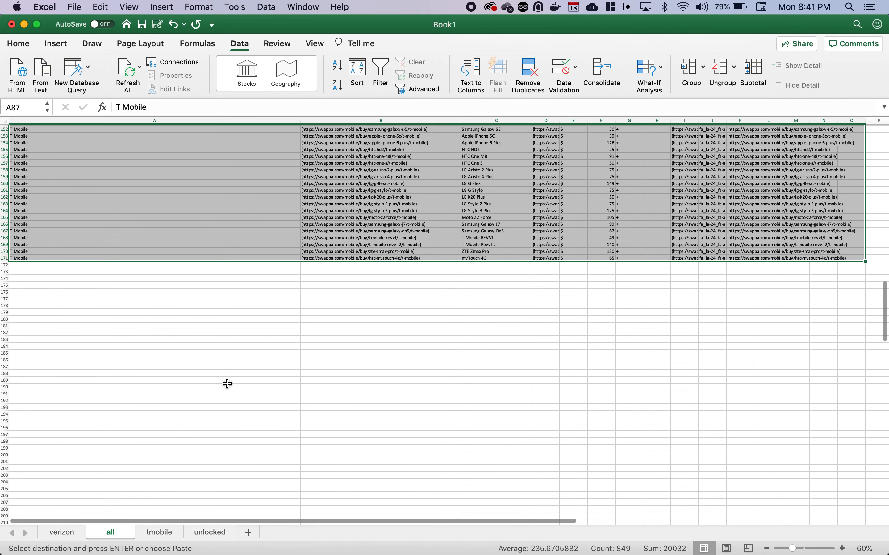
{"action": "left_click", "coordinate": [70, 266]}
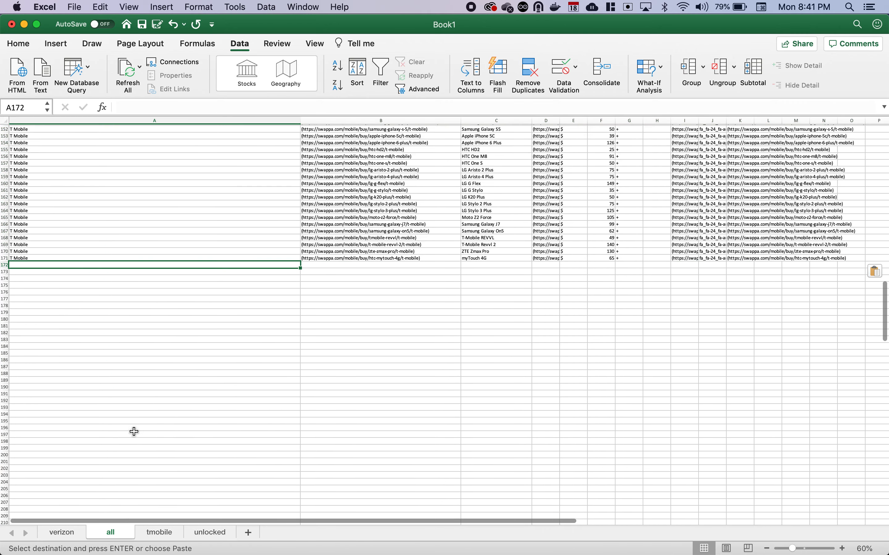
{"action": "left_click", "coordinate": [210, 534]}
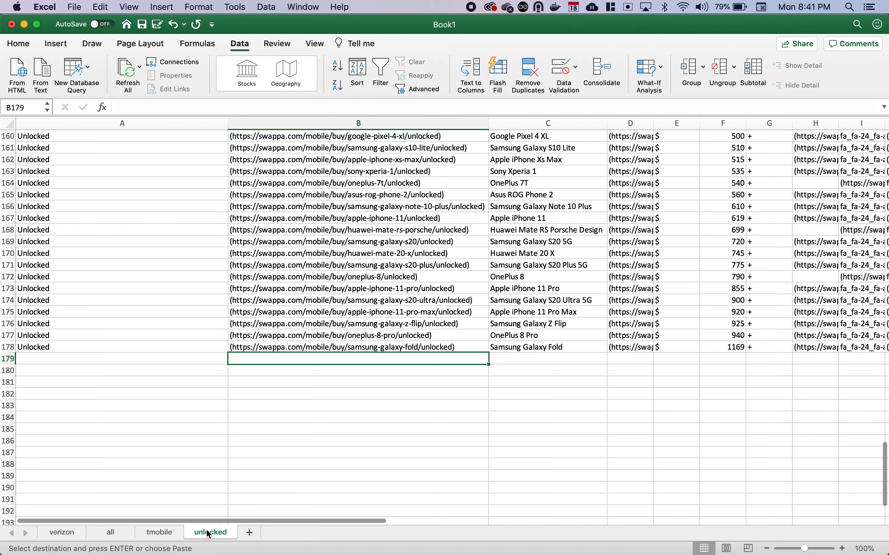
{"action": "scroll", "coordinate": [187, 298], "scroll_direction": "up", "scroll_amount": 3}
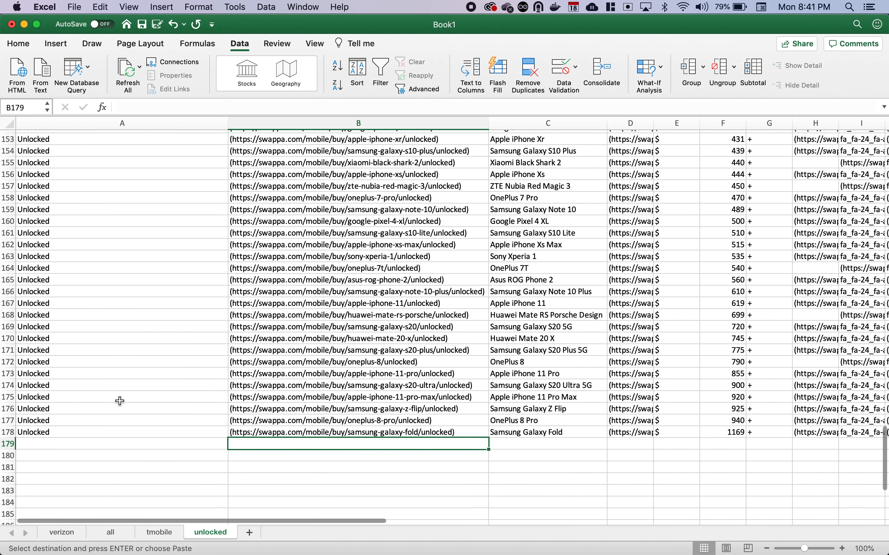
{"action": "left_click", "coordinate": [104, 431]}
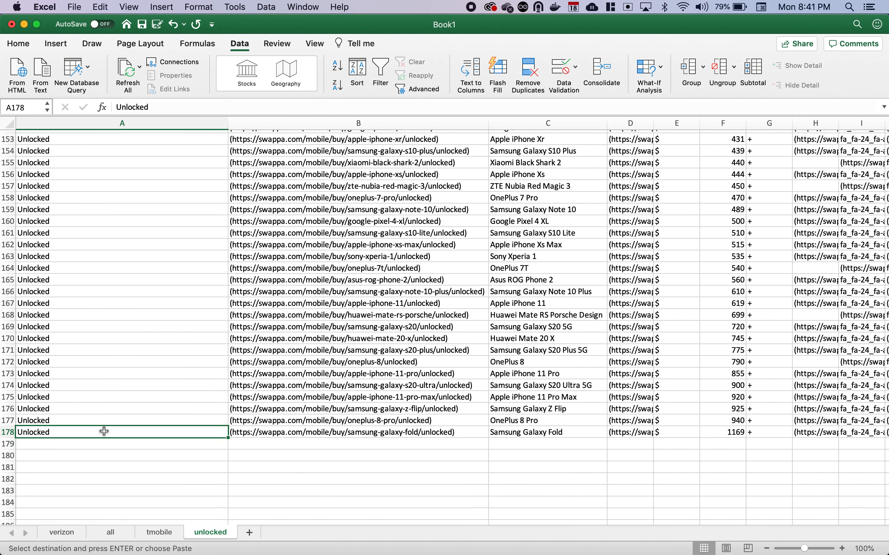
{"action": "scroll", "coordinate": [104, 431], "scroll_direction": "up", "scroll_amount": 6}
{"action": "scroll", "coordinate": [104, 431], "scroll_direction": "right", "scroll_amount": 3}
{"action": "scroll", "coordinate": [104, 432], "scroll_direction": "up", "scroll_amount": 20}
{"action": "scroll", "coordinate": [104, 432], "scroll_direction": "right", "scroll_amount": 8}
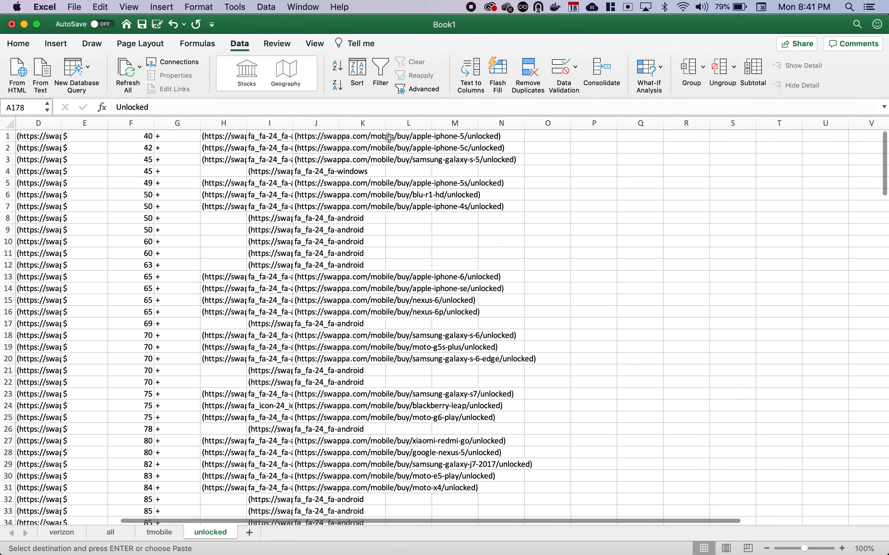
{"action": "left_click", "coordinate": [391, 138], "text": "shift"}
{"action": "key", "text": "super+c"}
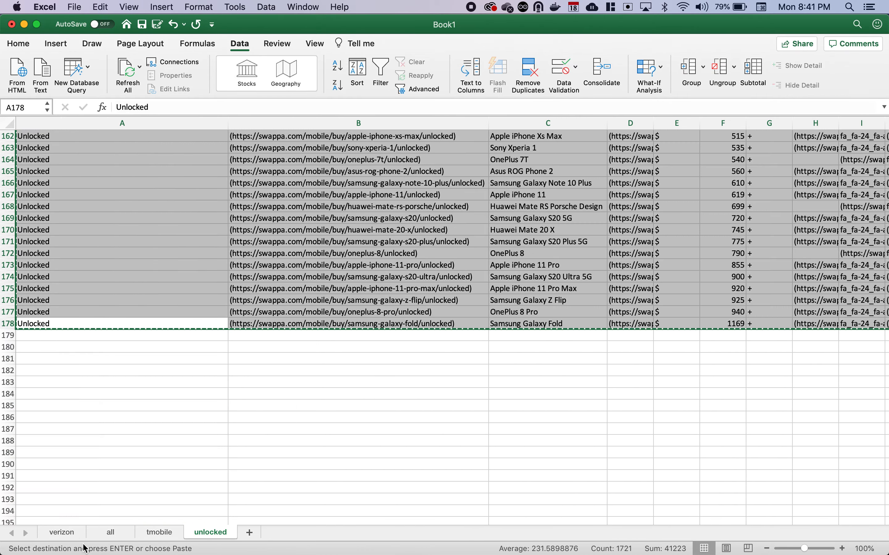
Step: Paste the copied Unlocked rows into the all sheet, starting at cell A172
{"action": "left_click", "coordinate": [113, 533]}
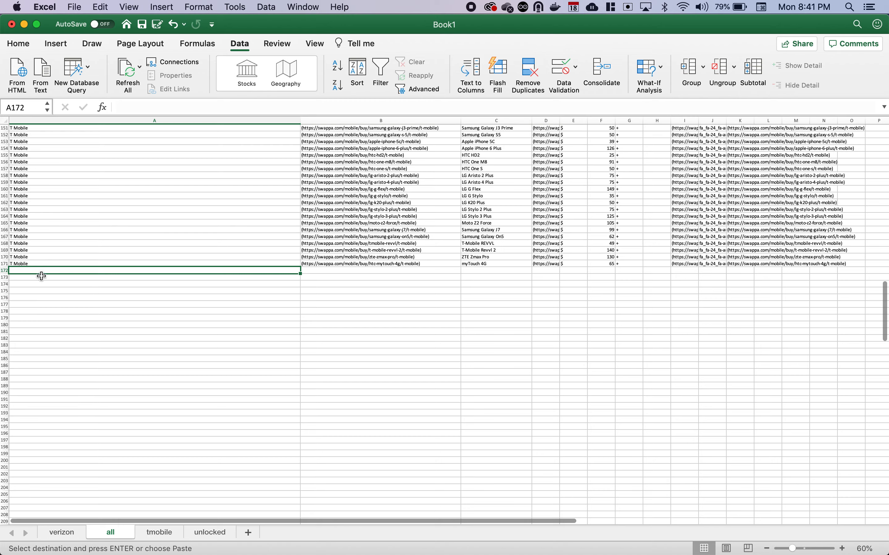
{"action": "left_click", "coordinate": [33, 272]}
{"action": "key", "text": "super+v"}
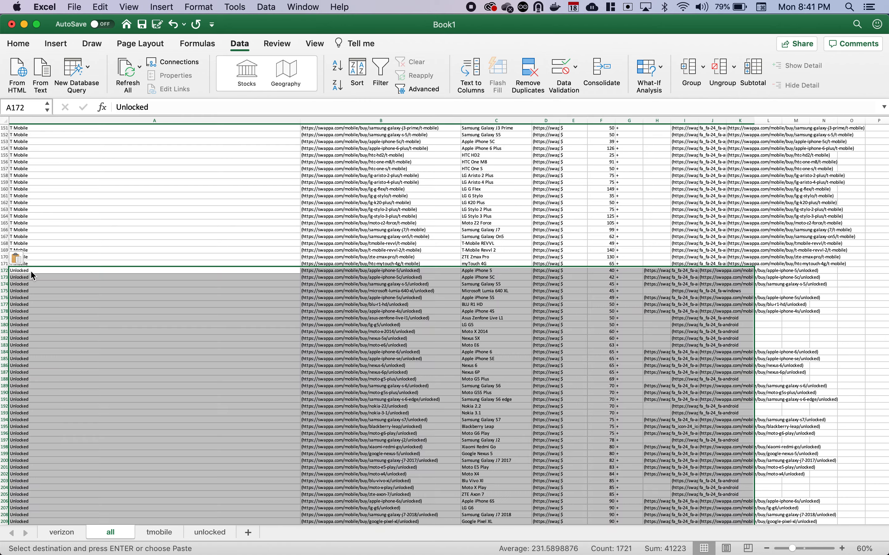
Step: Sort the combined rows on the all sheet by the prices in column F, smallest to largest, keeping each row's data together
{"action": "scroll", "coordinate": [618, 299], "scroll_direction": "up", "scroll_amount": 5}
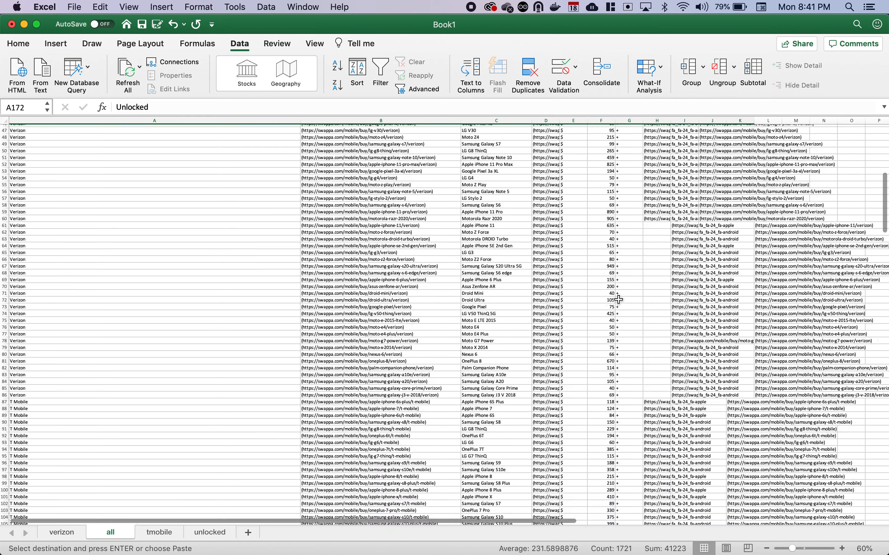
{"action": "scroll", "coordinate": [617, 327], "scroll_direction": "down", "scroll_amount": 12}
{"action": "scroll", "coordinate": [617, 327], "scroll_direction": "up", "scroll_amount": 20}
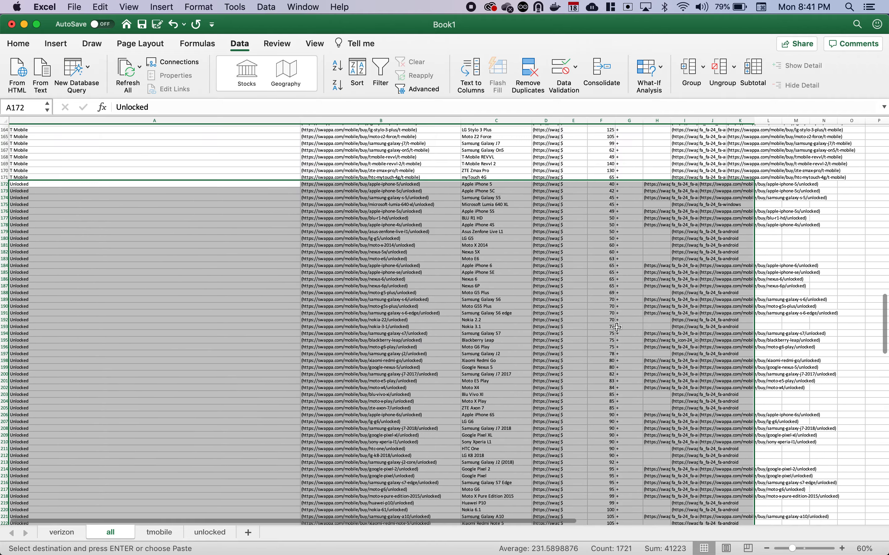
{"action": "left_click", "coordinate": [612, 117]}
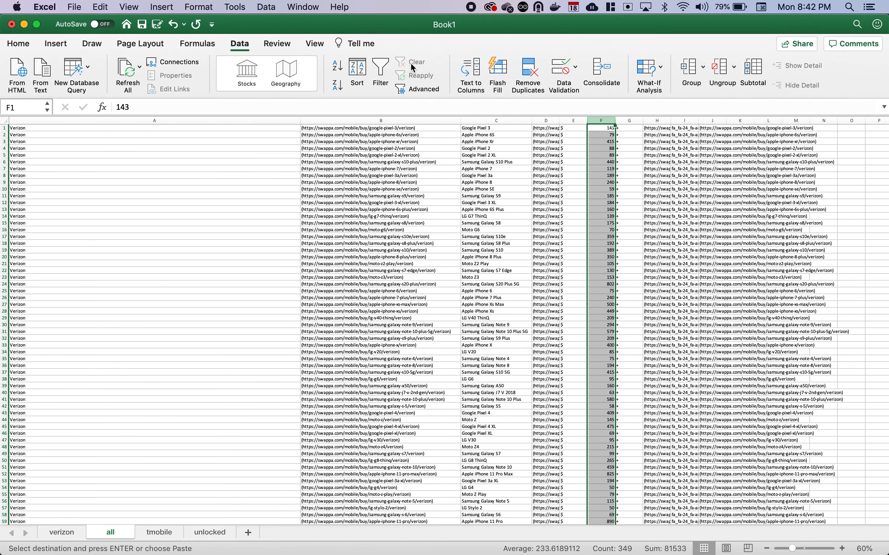
{"action": "left_click", "coordinate": [350, 69]}
{"action": "left_click", "coordinate": [450, 225]}
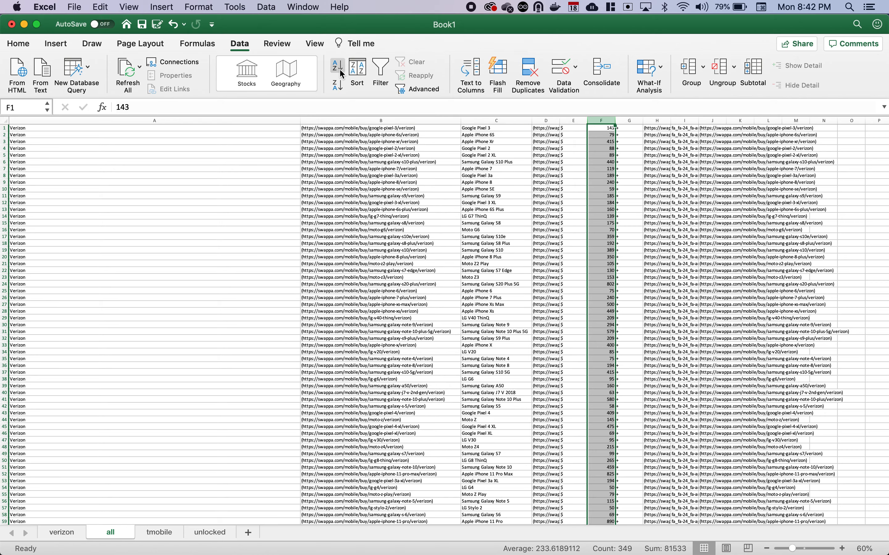
{"action": "left_click", "coordinate": [339, 68]}
{"action": "left_click", "coordinate": [525, 225]}
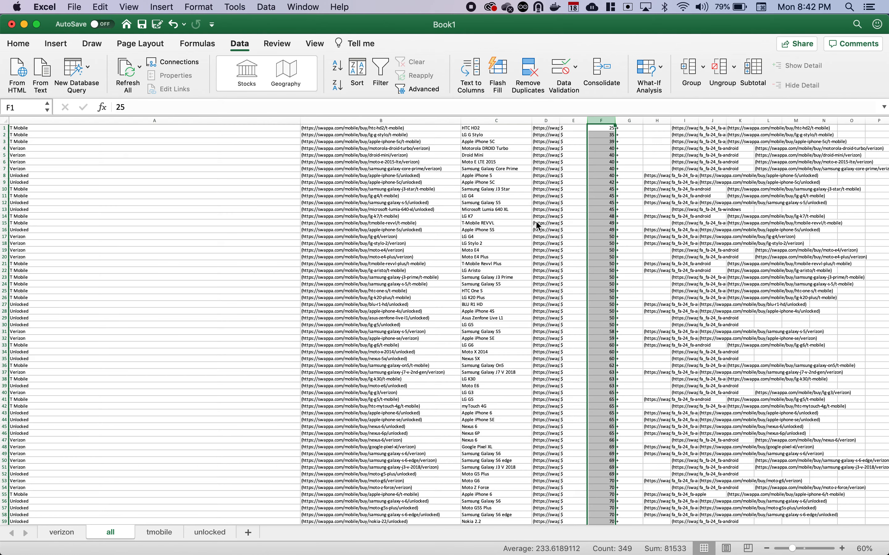
Step: Review the cheapest phones in the price-sorted list across all carriers, selecting the model name in cell C1
{"action": "left_click", "coordinate": [646, 217]}
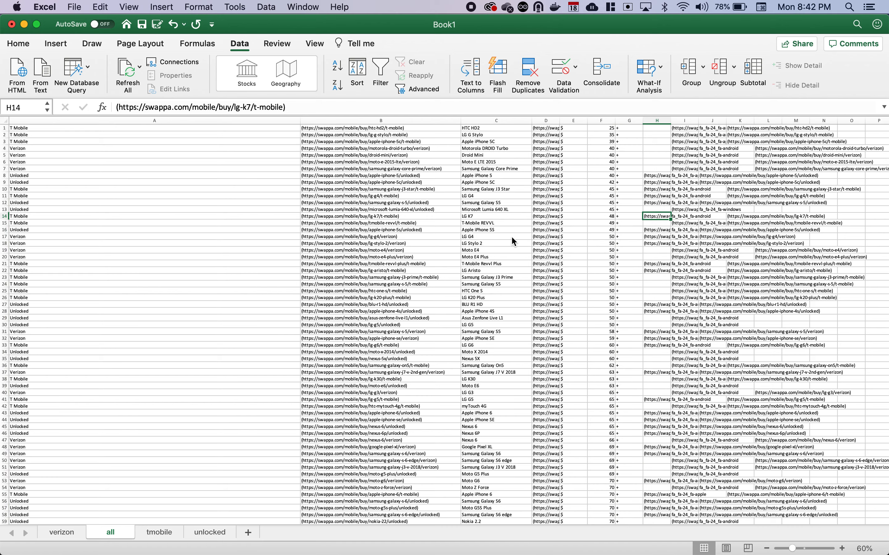
{"action": "scroll", "coordinate": [511, 238], "scroll_direction": "up", "scroll_amount": 2}
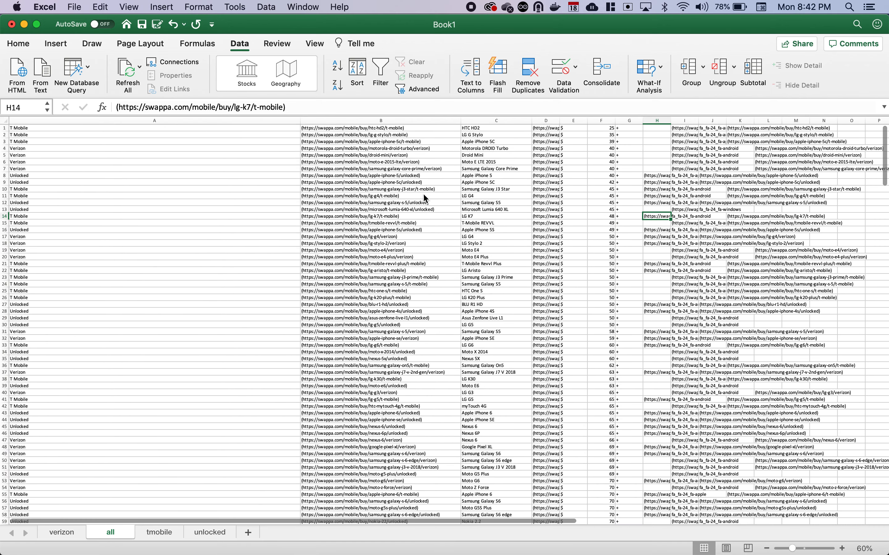
{"action": "left_click", "coordinate": [481, 129]}
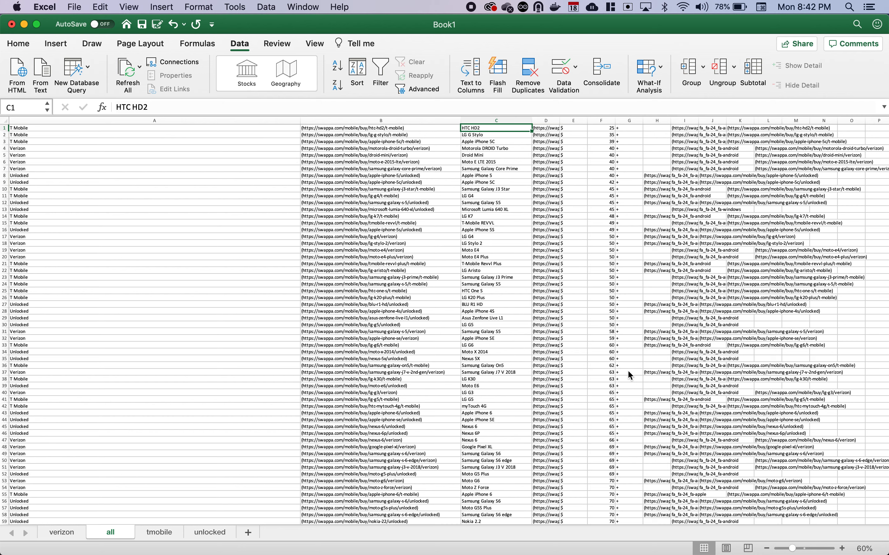
{"action": "scroll", "coordinate": [628, 373], "scroll_direction": "down", "scroll_amount": 3}
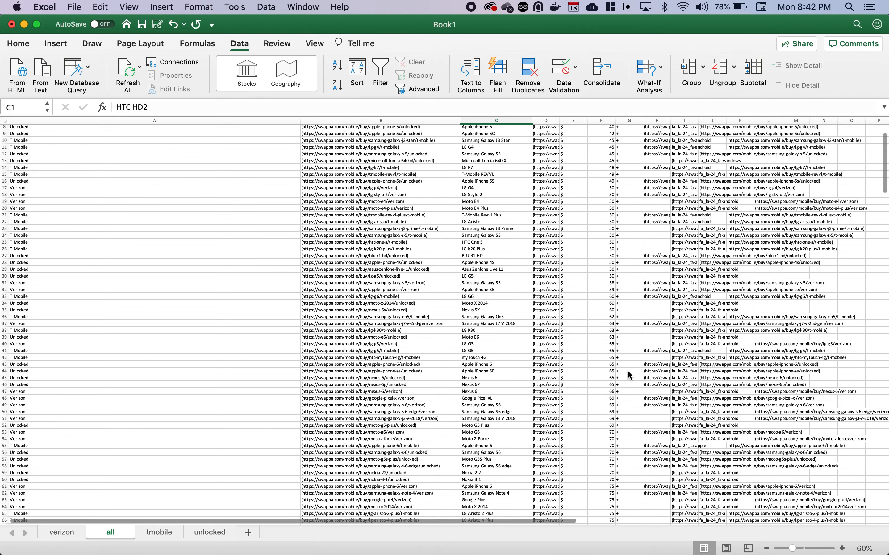
{"action": "scroll", "coordinate": [628, 372], "scroll_direction": "up", "scroll_amount": 3}
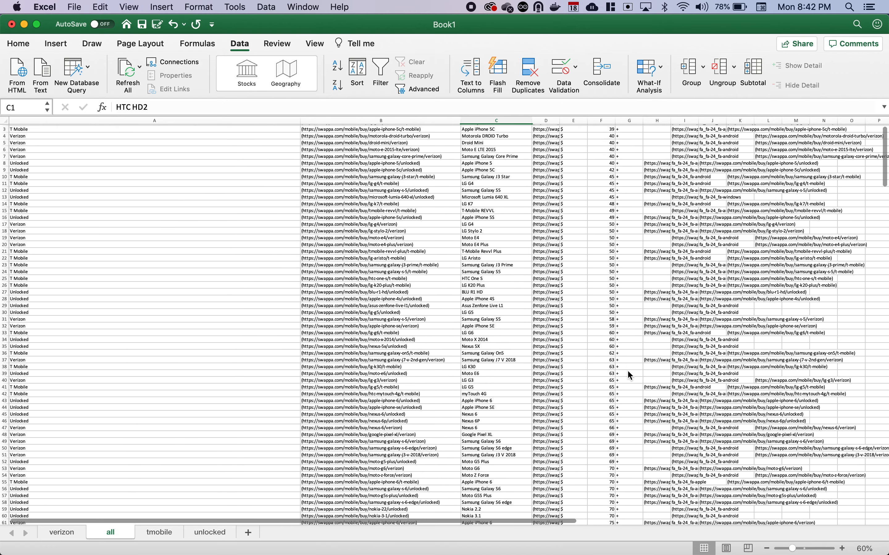